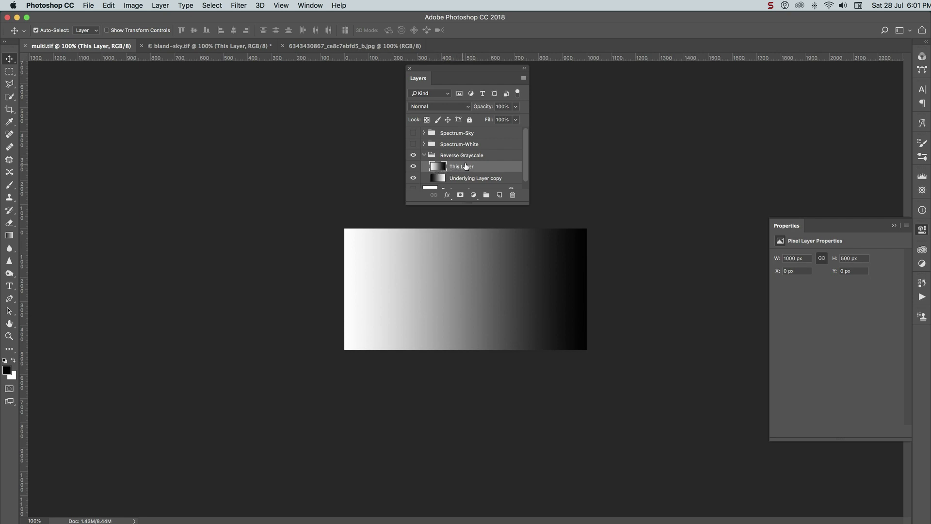
Hide and reshow This Layer in the Reverse Grayscale group to compare it with the Underlying Layer copy
left_click(413, 167)
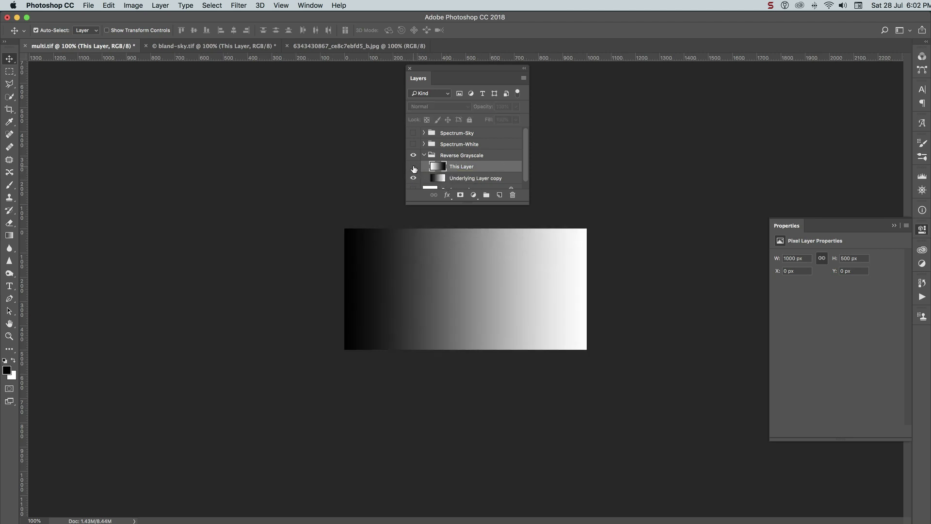
left_click(413, 168)
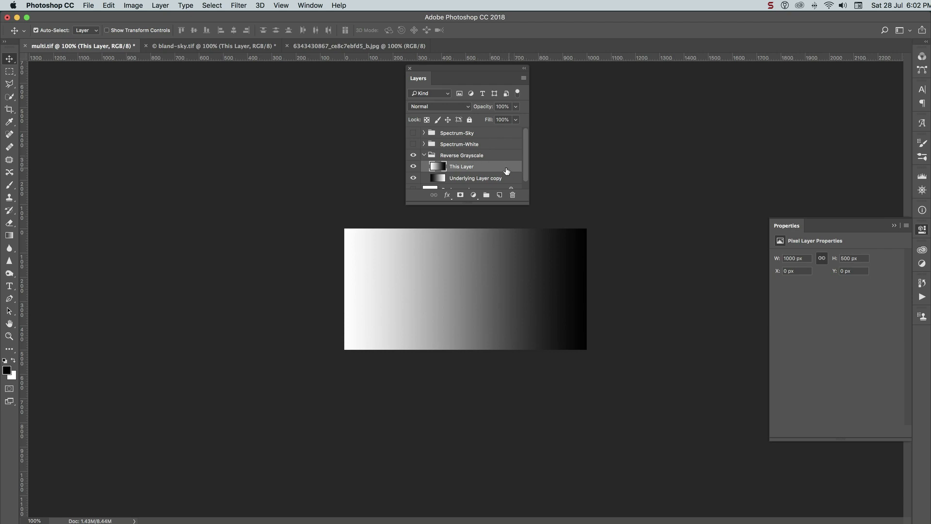
Try the Gray Blend If sliders for This Layer and Underlying Layer in Reverse Grayscale, leaving both ranges at 0 and 255
double_click(506, 169)
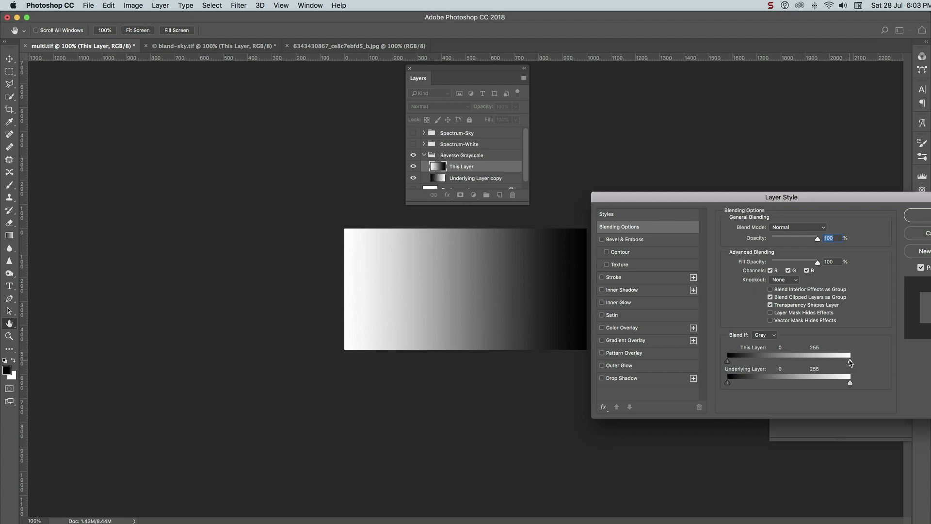
left_click_drag(850, 361, 873, 362)
mouse_move(728, 362)
left_mouse_down()
mouse_move(795, 364)
mouse_move(720, 361)
left_mouse_up()
mouse_move(728, 385)
left_mouse_down()
mouse_move(781, 386)
mouse_move(722, 385)
left_mouse_up()
mouse_move(849, 384)
left_mouse_down()
mouse_move(823, 384)
mouse_move(850, 383)
left_mouse_up()
left_click(914, 218)
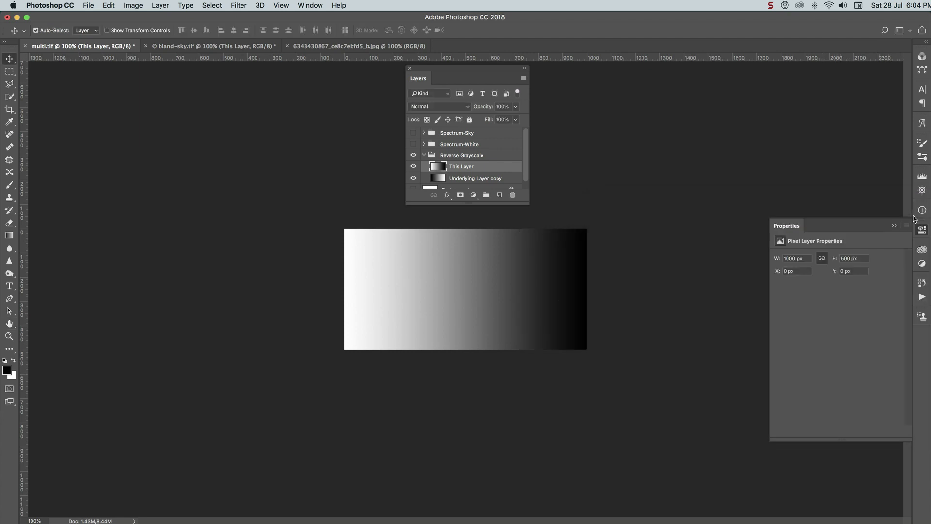
Collapse and hide the Reverse Grayscale group, and expand and show the Spectrum-White group
left_click(424, 156)
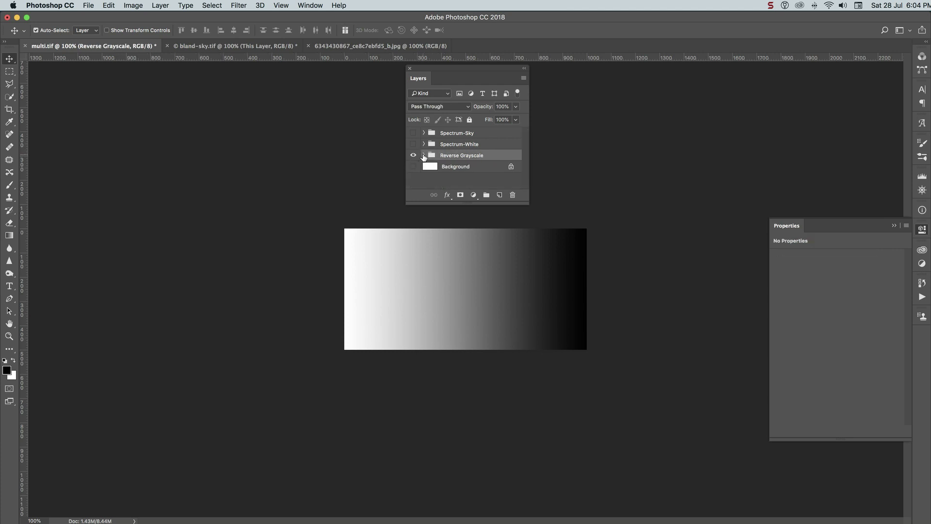
left_click(414, 156)
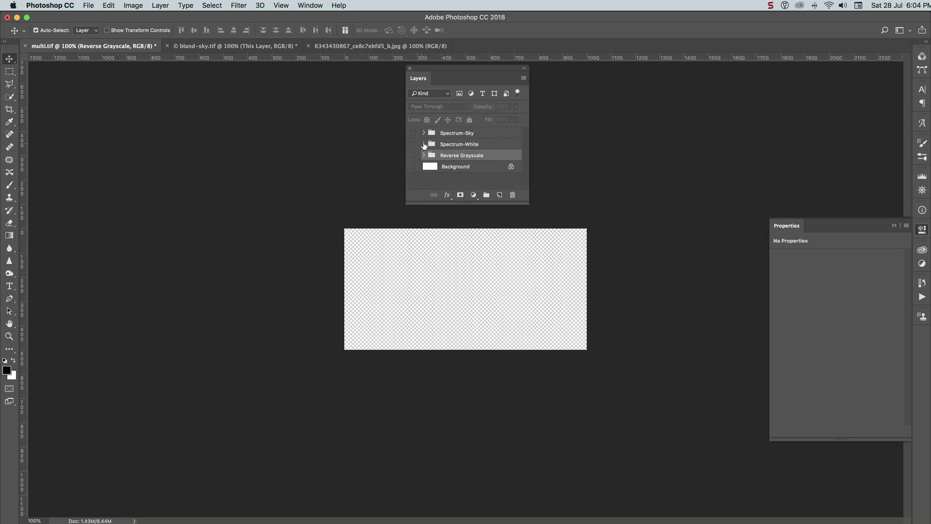
left_click(424, 144)
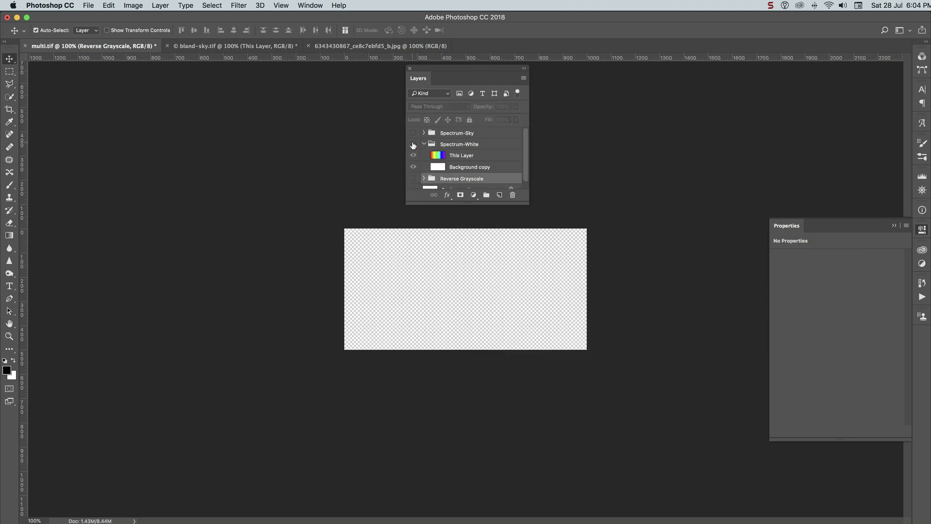
left_click(413, 144)
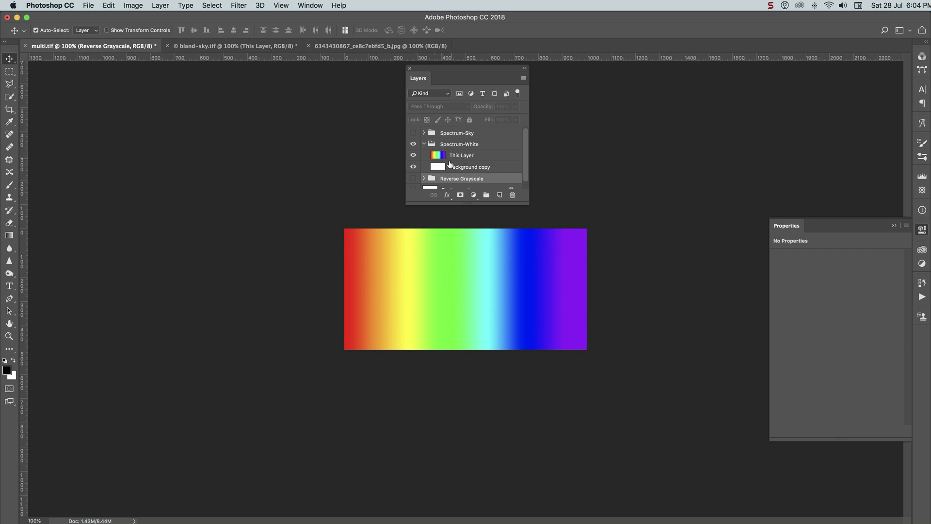
Set Blend If to Red on the Spectrum-White spectrum layer, with the This Layer black slider at 255 and white slider at 0
left_click(504, 159)
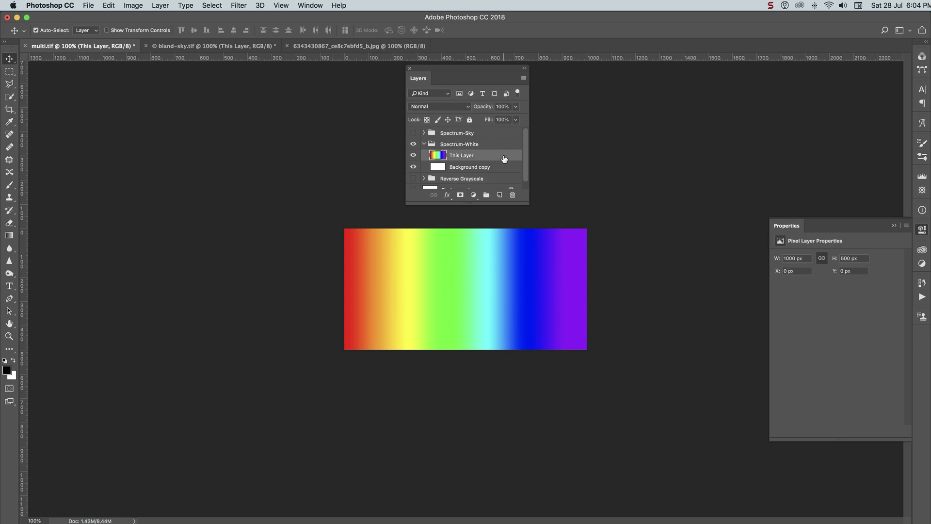
double_click(505, 159)
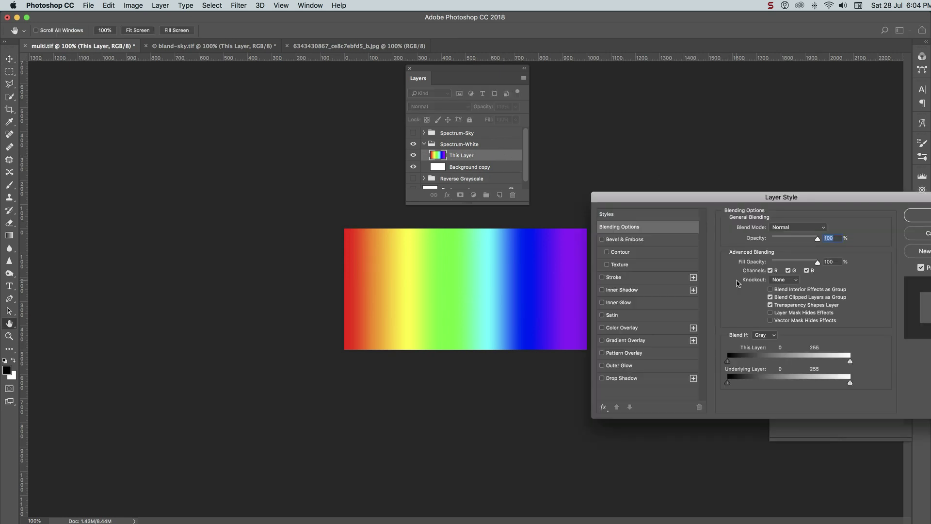
left_click(776, 337)
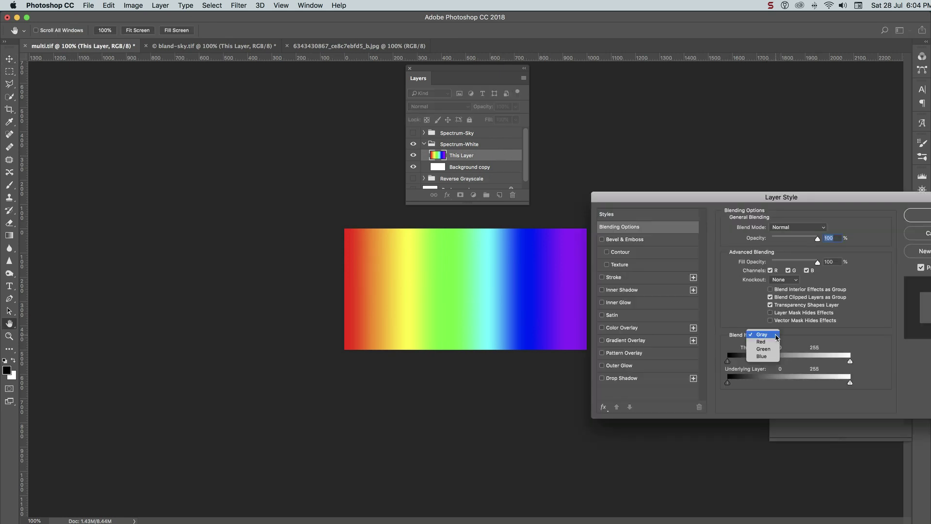
left_click(767, 341)
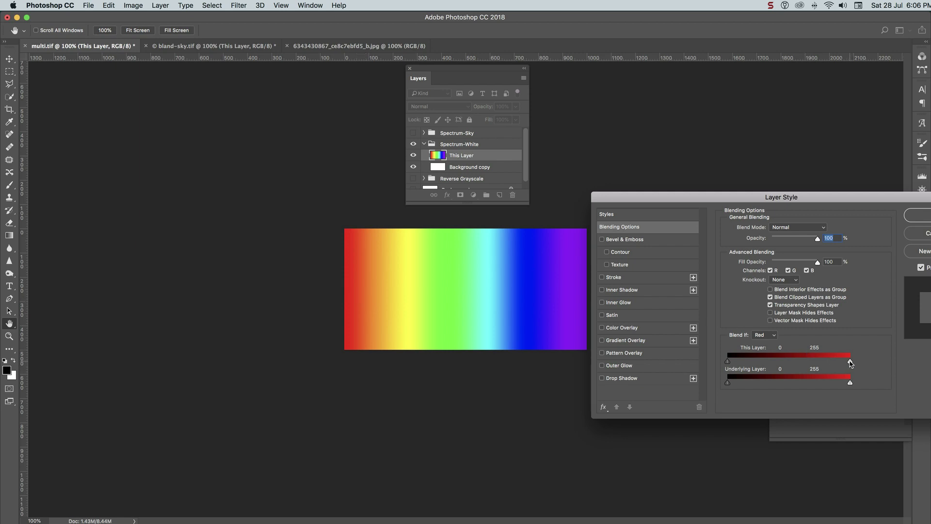
left_click_drag(851, 363, 722, 364)
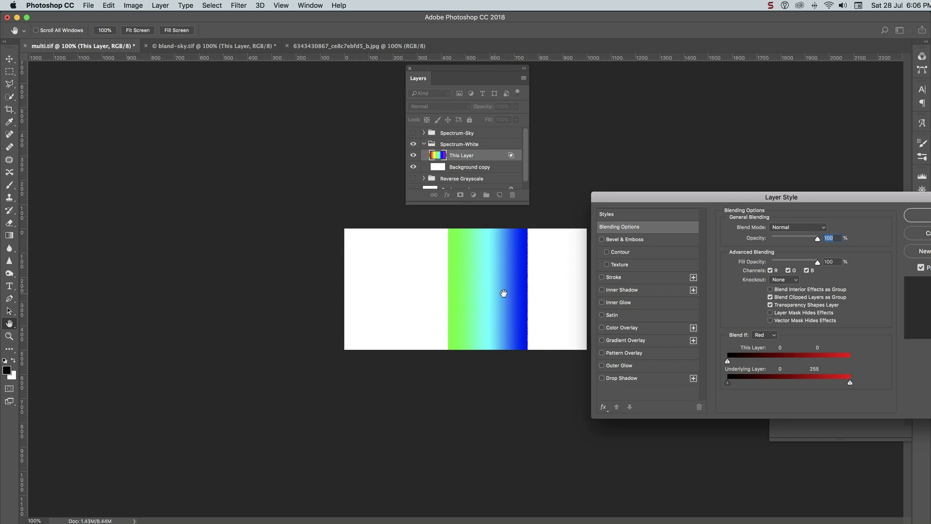
left_click_drag(727, 361, 905, 362)
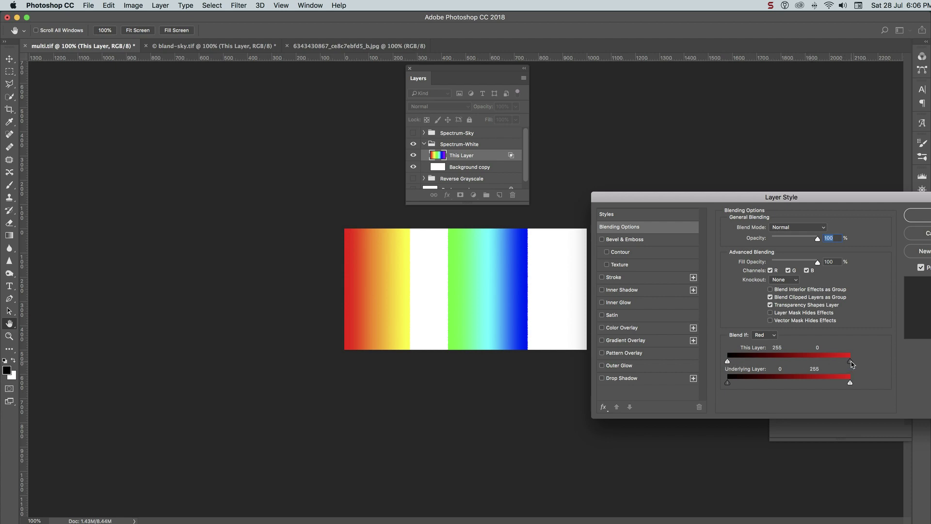
left_click_drag(851, 362, 896, 364)
left_click_drag(727, 362, 692, 361)
left_click(912, 219)
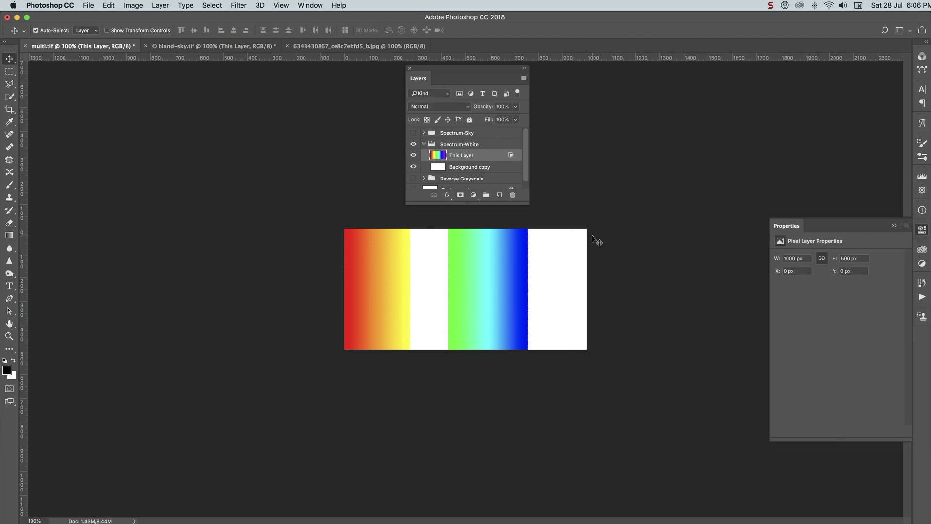
Check the spectrum layer's Gray Blend If setting, return to Red, and reset the This Layer sliders to 0 and 255
double_click(487, 159)
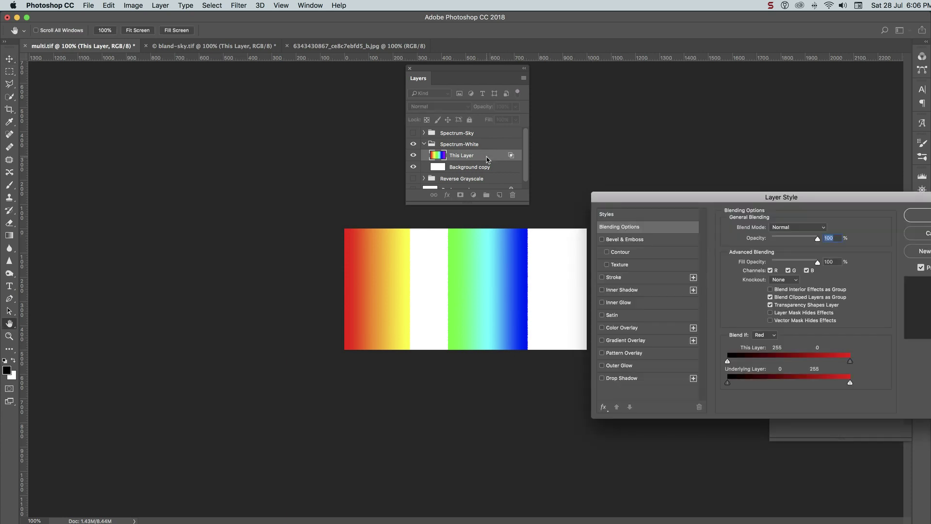
left_click(774, 336)
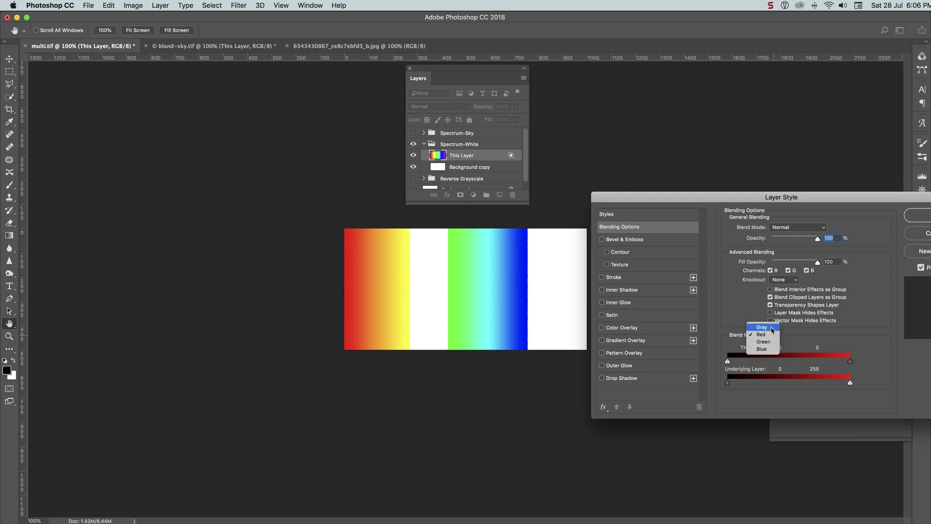
left_click(773, 328)
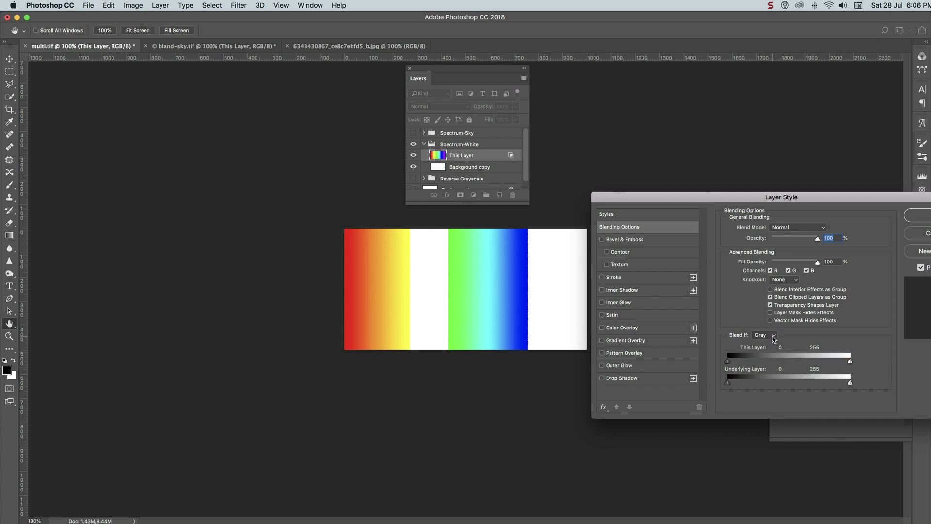
left_click(774, 335)
left_click(773, 344)
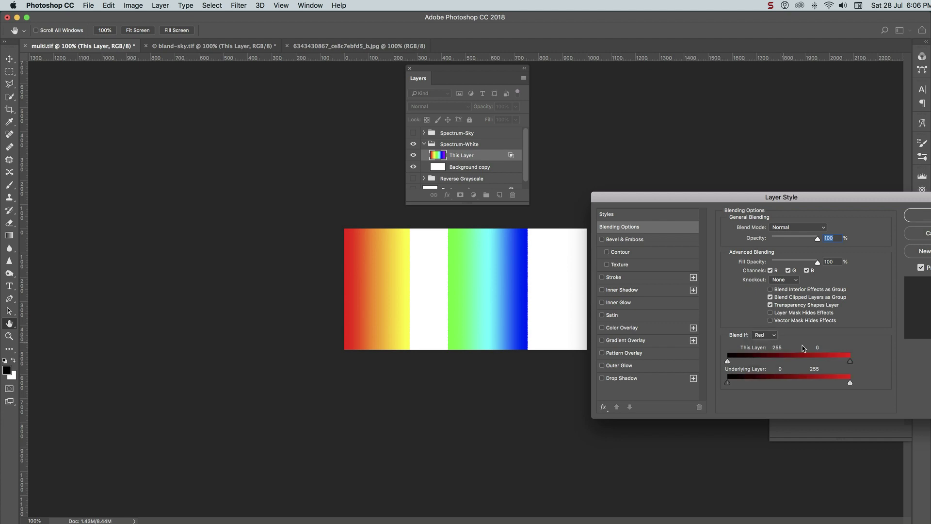
left_click_drag(850, 363, 908, 367)
mouse_move(727, 364)
left_mouse_down()
mouse_move(858, 367)
mouse_move(715, 363)
left_mouse_up()
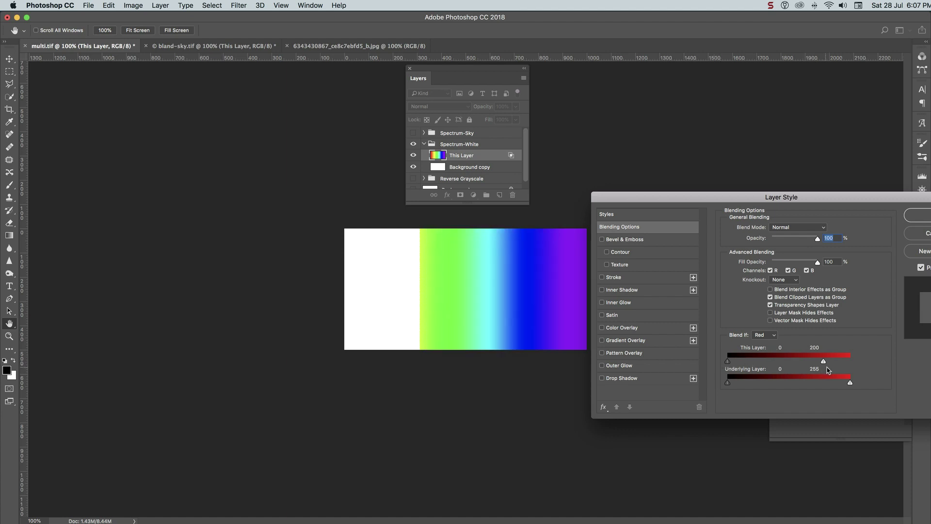
Try the Red This Layer white slider at 14, restore it to 255, and apply the layer style
left_click_drag(823, 361, 887, 364)
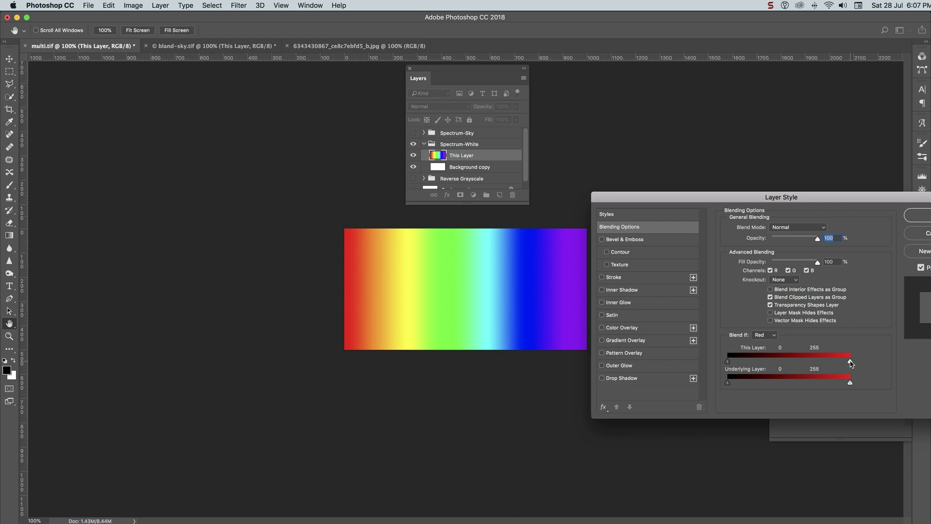
left_click_drag(851, 363, 735, 364)
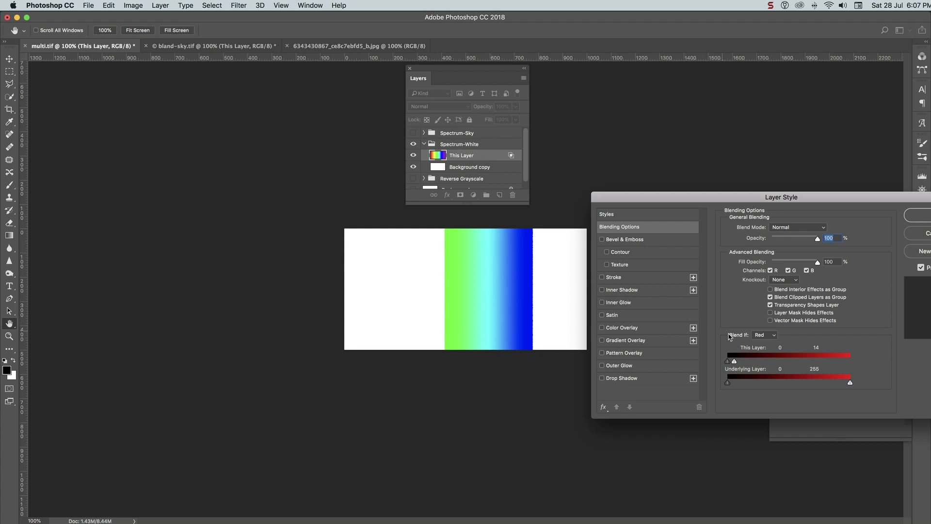
left_click_drag(735, 361, 882, 358)
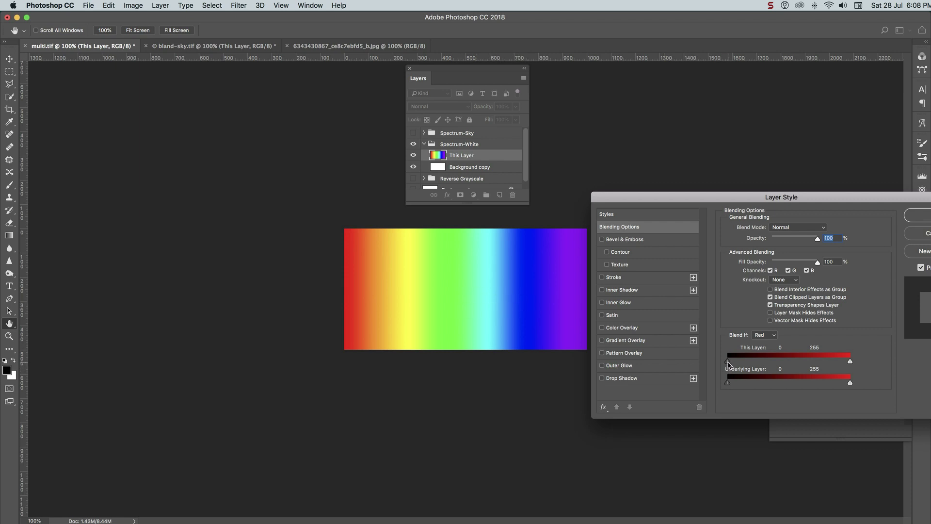
mouse_move(728, 362)
left_mouse_down()
mouse_move(846, 366)
mouse_move(720, 366)
left_mouse_up()
left_click(912, 219)
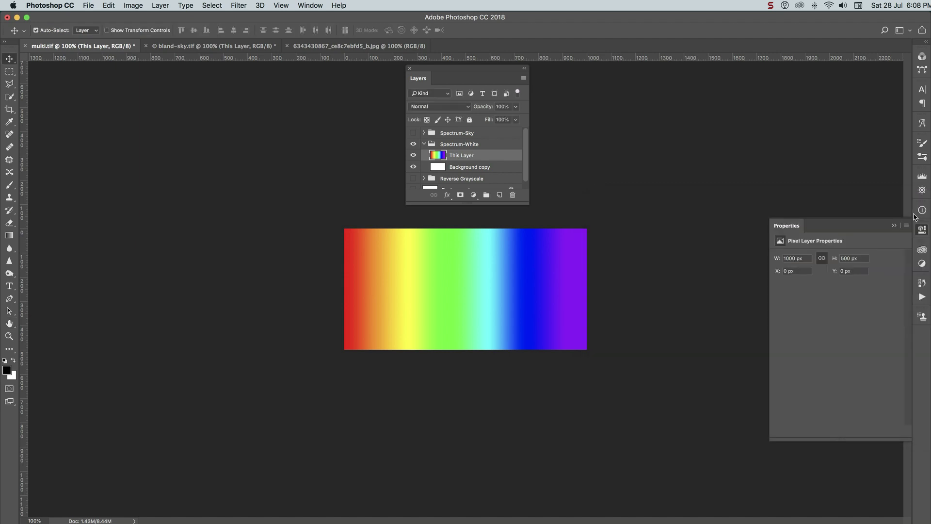
Hide and collapse the Spectrum-White group, and show and expand the Spectrum-Sky group
left_click(413, 144)
left_click(413, 134)
left_click(424, 144)
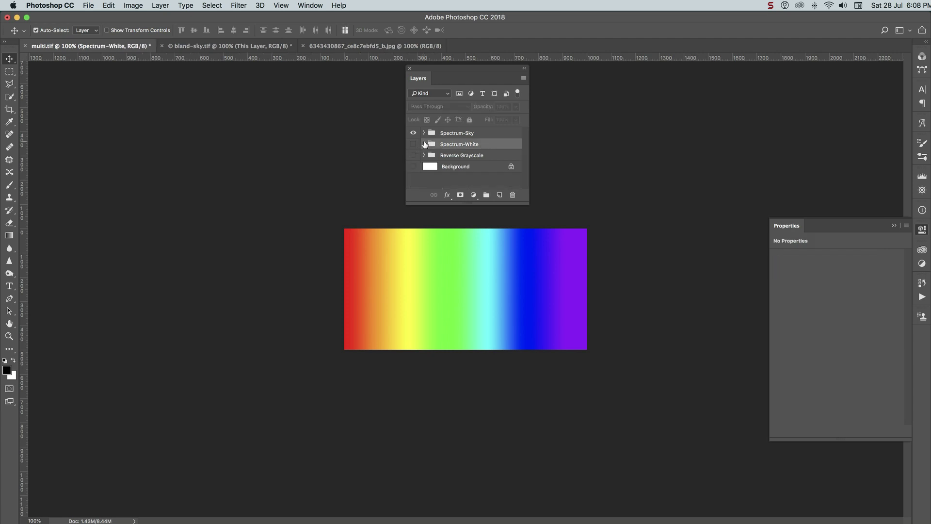
left_click(424, 133)
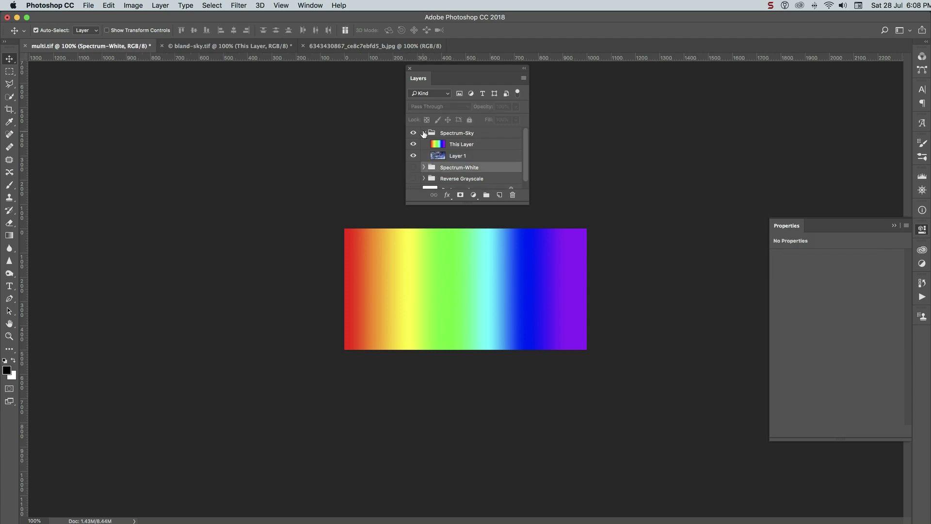
left_click(503, 146)
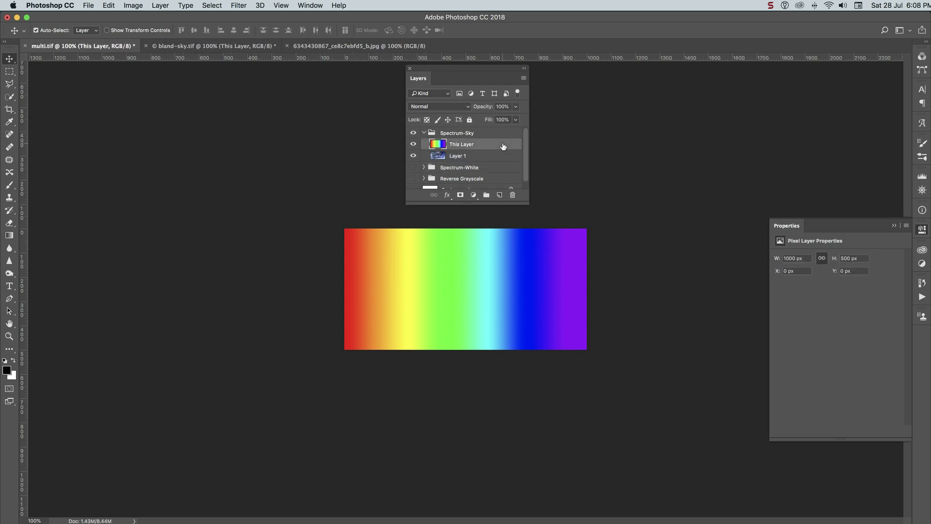
double_click(503, 146)
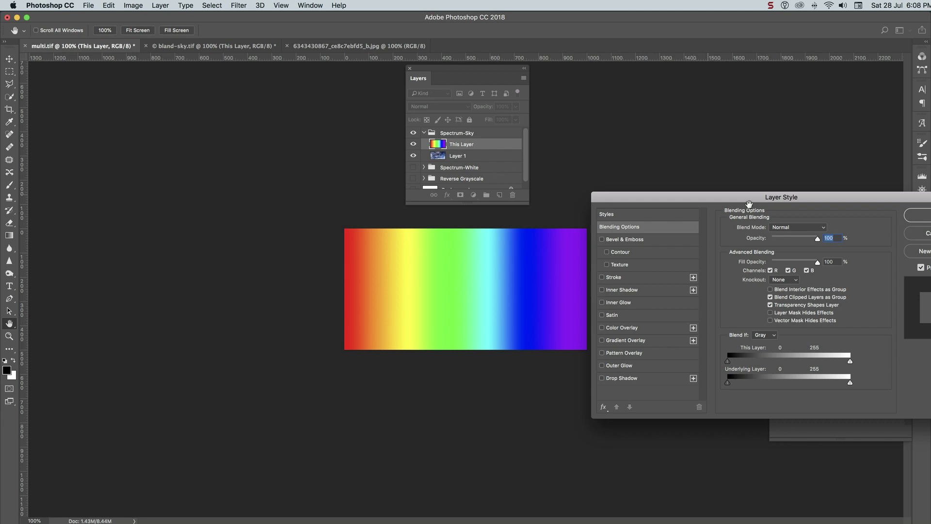
left_click(924, 216)
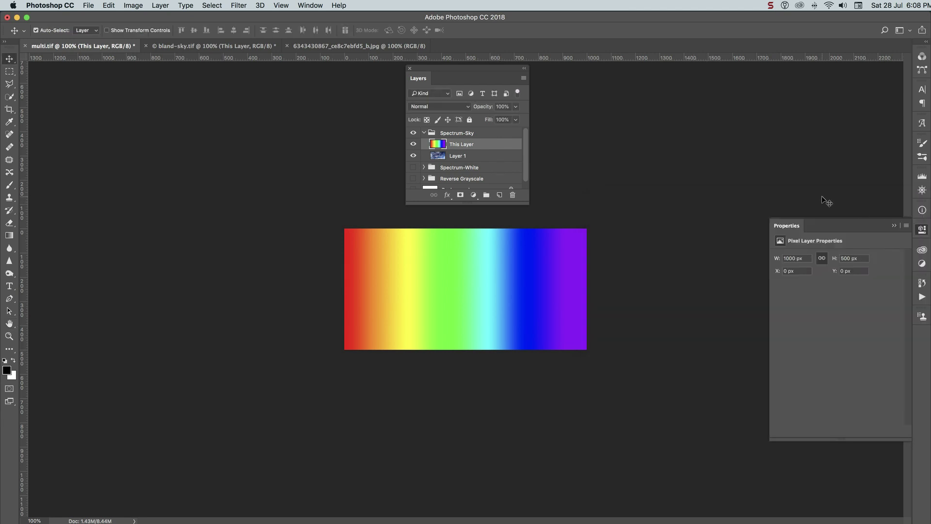
Toggle the visibility of This Layer in Spectrum-Sky off and on twice to compare the spectrum with the sky image
left_click(413, 144)
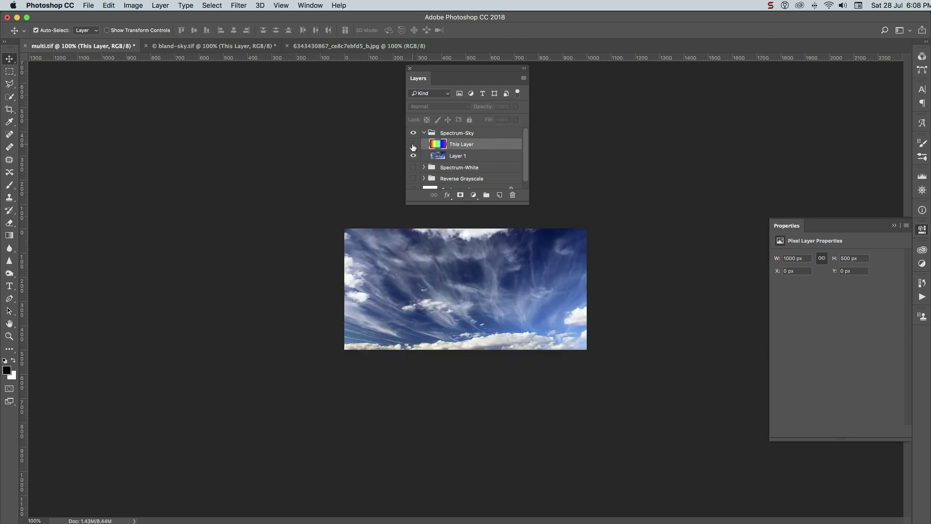
left_click(413, 146)
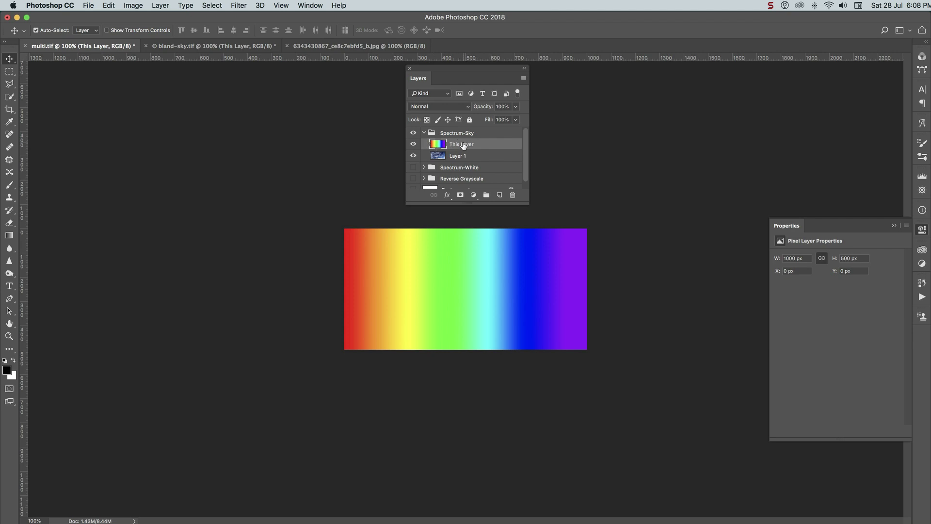
left_click(413, 144)
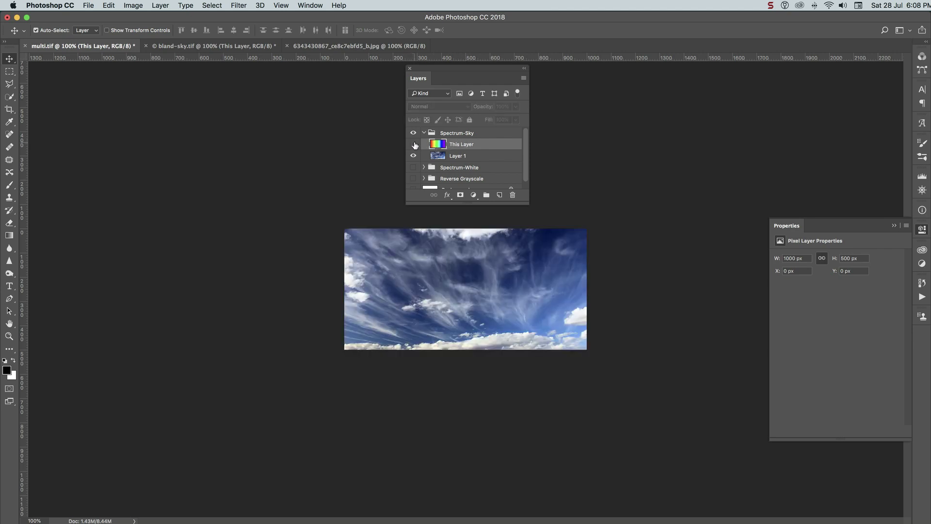
left_click(414, 144)
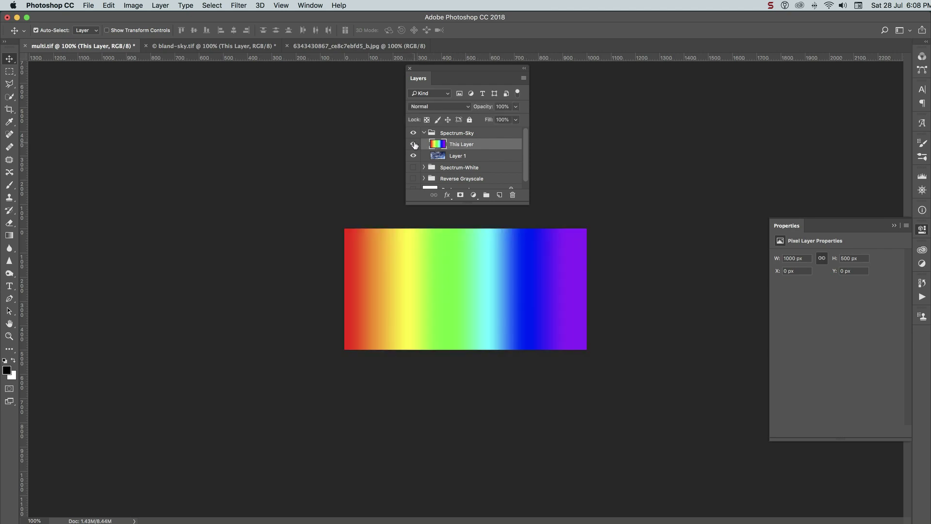
Set the spectrum layer's Blend If to Blue, split the This Layer white slider to 133 / 186, and apply the layer style
double_click(506, 144)
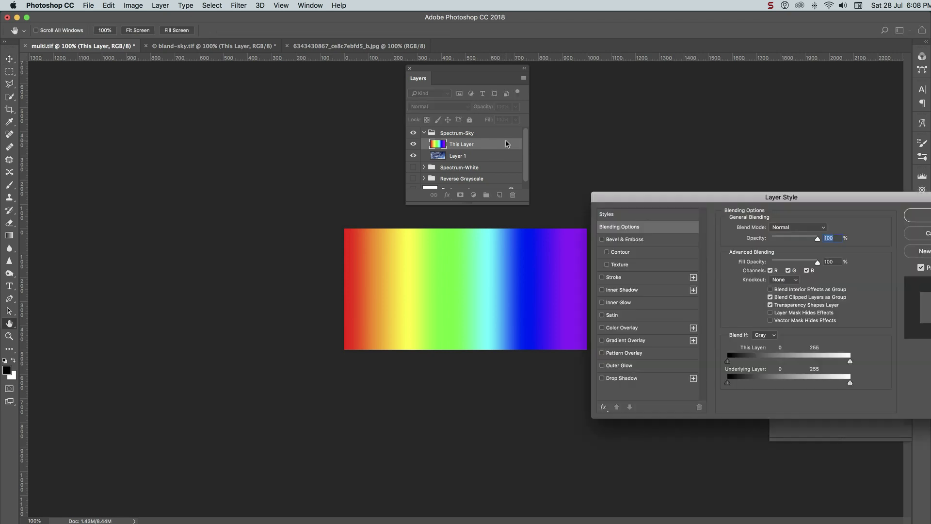
left_click(770, 335)
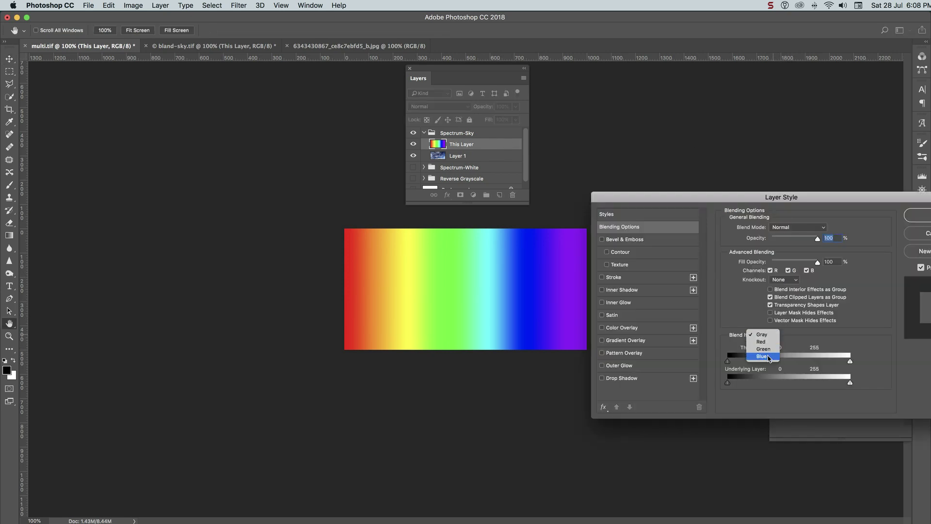
left_click(768, 358)
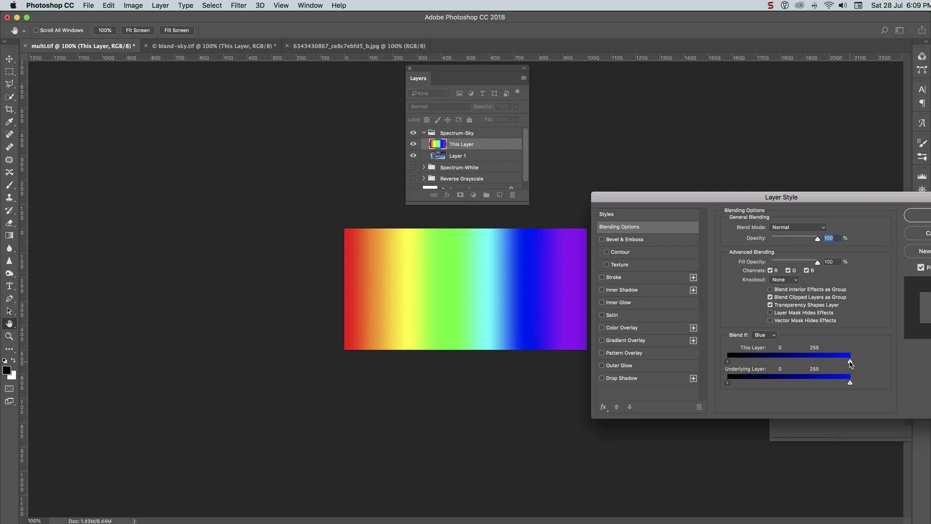
left_click_drag(850, 361, 809, 362)
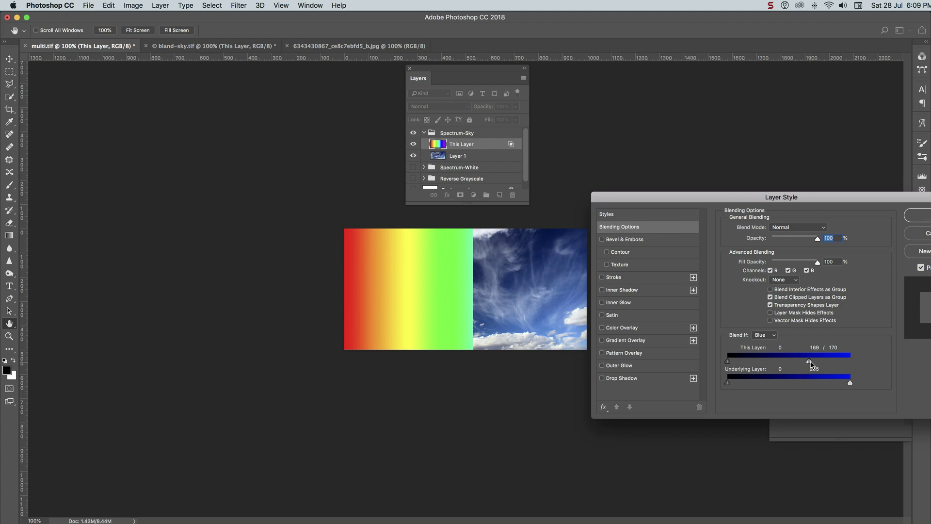
left_click_drag(810, 363, 792, 366)
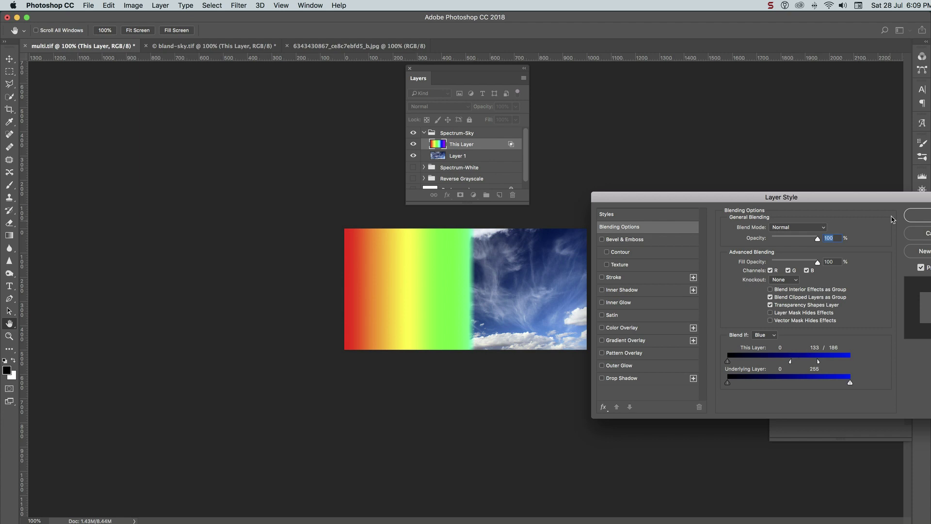
left_click(915, 216)
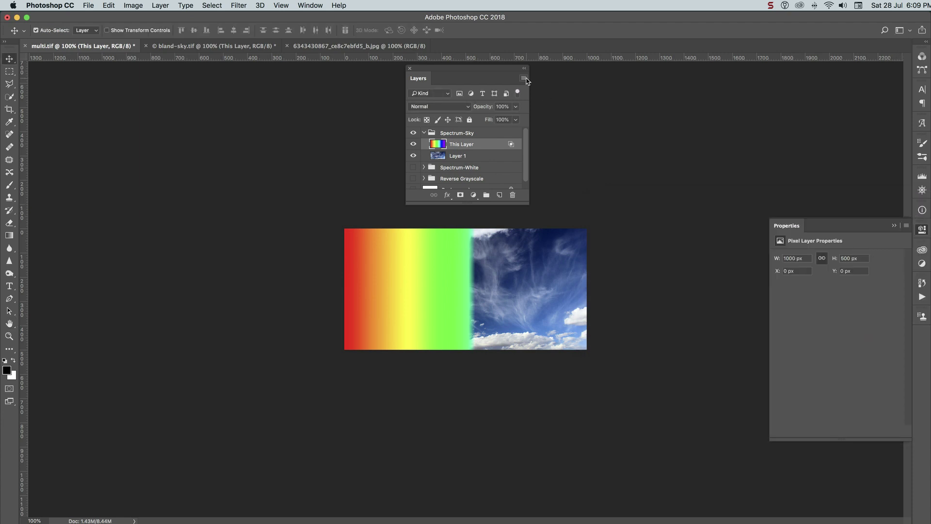
left_click(213, 46)
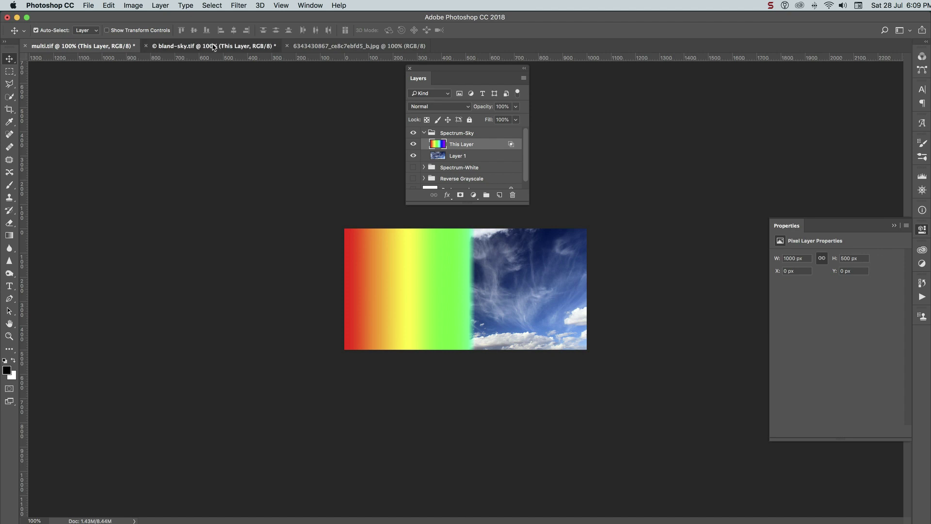
left_click(337, 47)
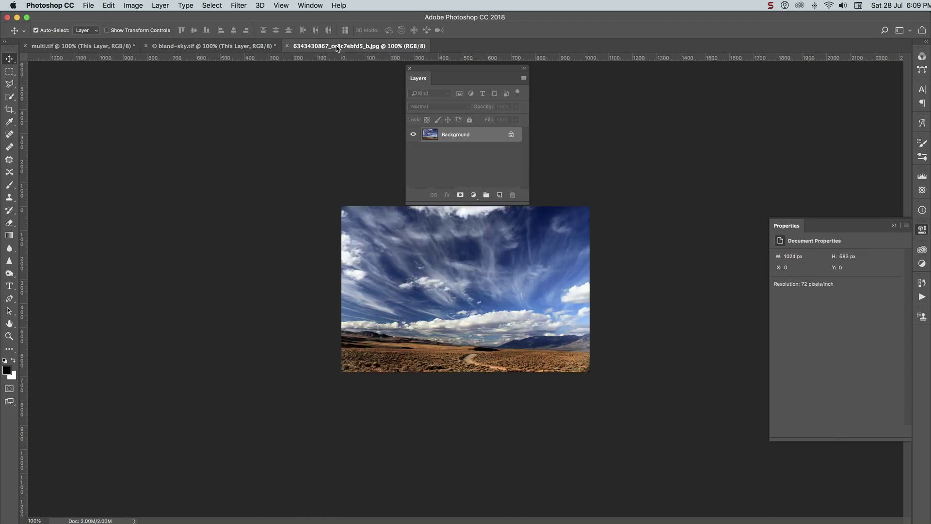
left_click(253, 47)
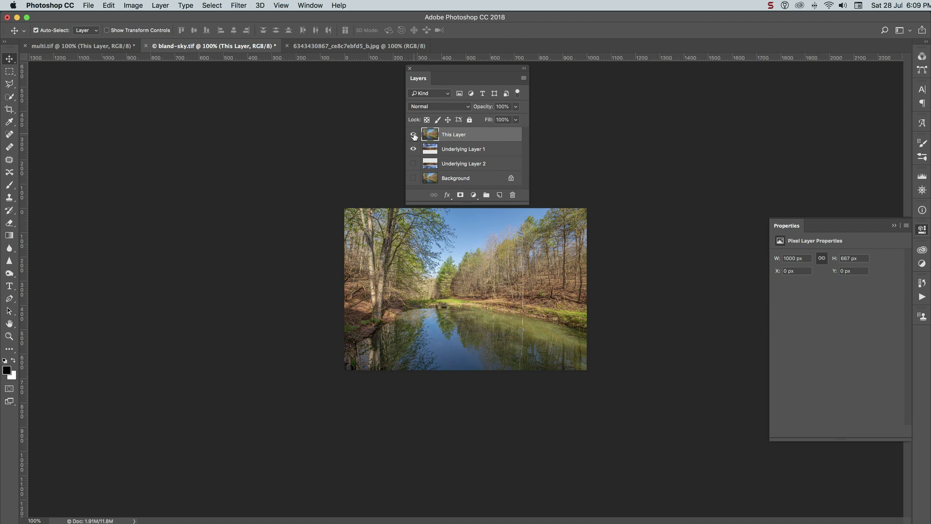
Toggle the visibility of This Layer off and on twice to compare the pond photo with the sky in Underlying Layer 1
left_click(413, 134)
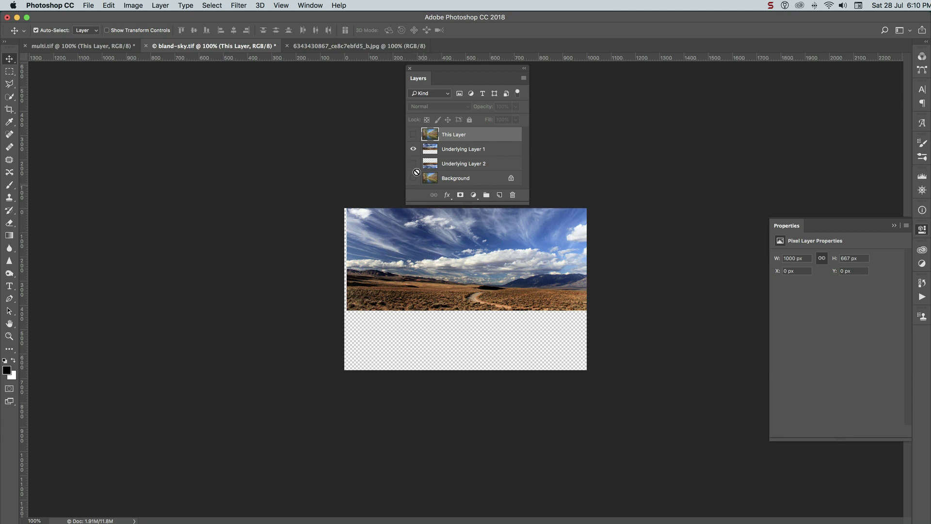
left_click(414, 135)
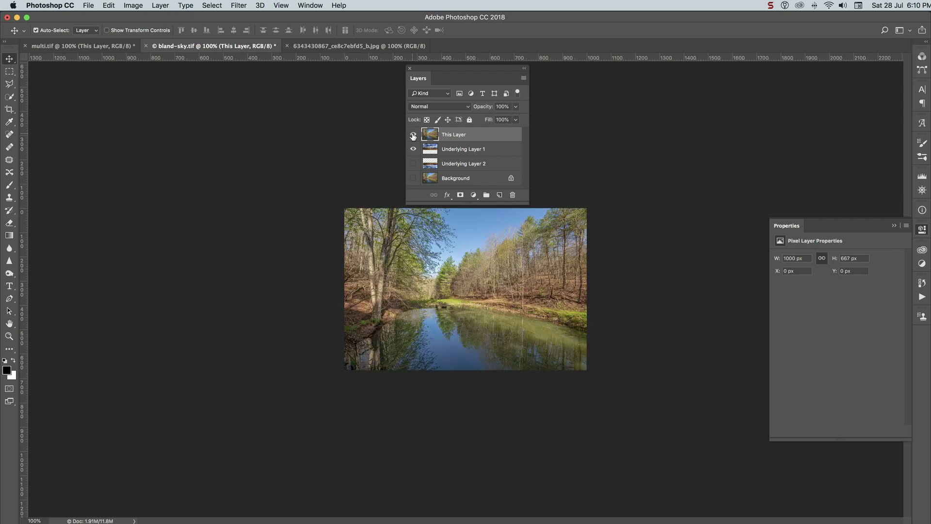
left_click(413, 135)
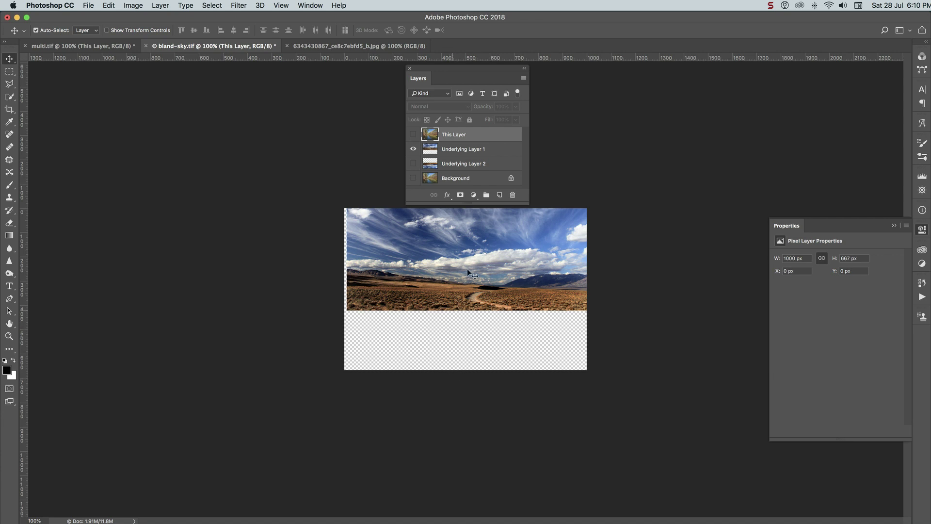
left_click(412, 134)
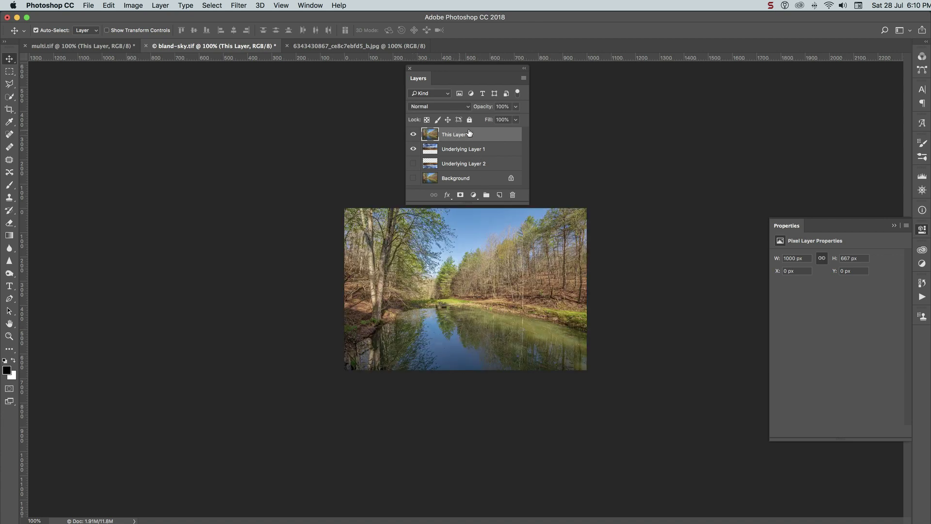
Set This Layer's Blend If to Blue, split its This Layer white slider to 175 / 196, and apply the layer style
double_click(503, 140)
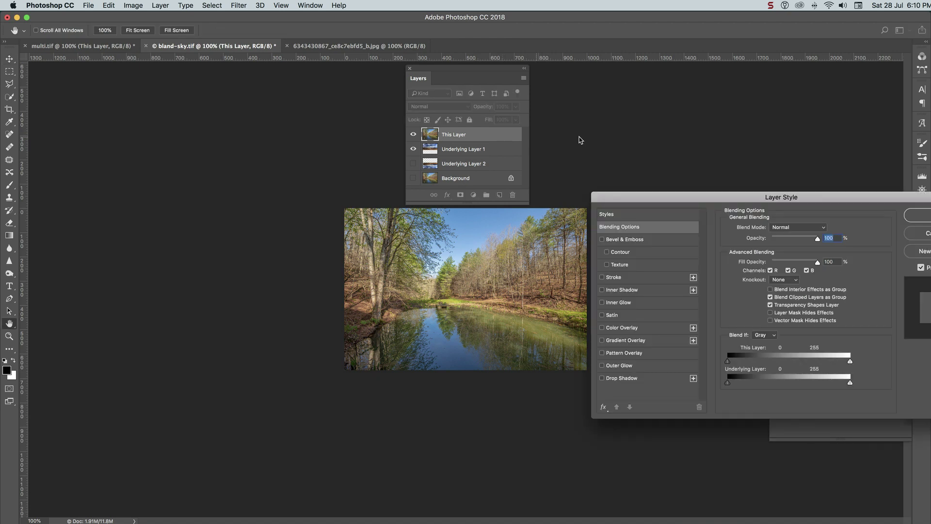
left_click(773, 335)
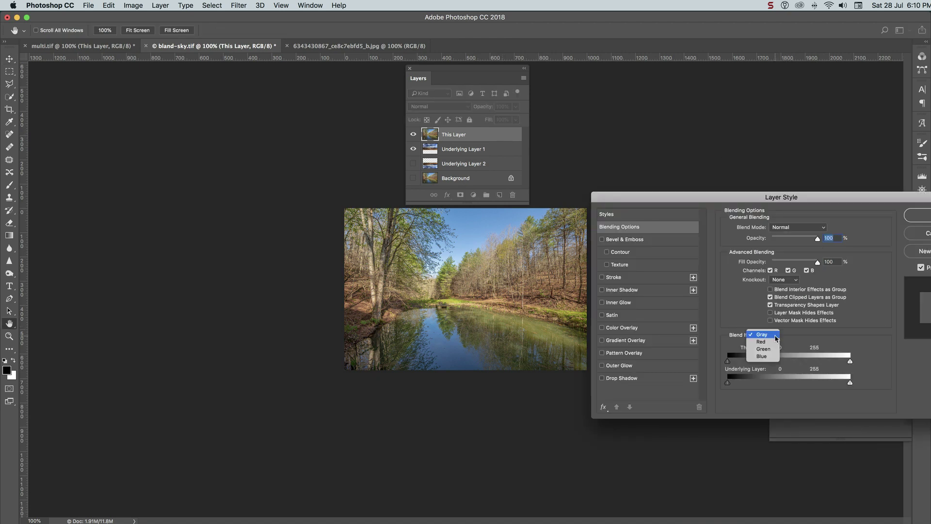
left_click(768, 356)
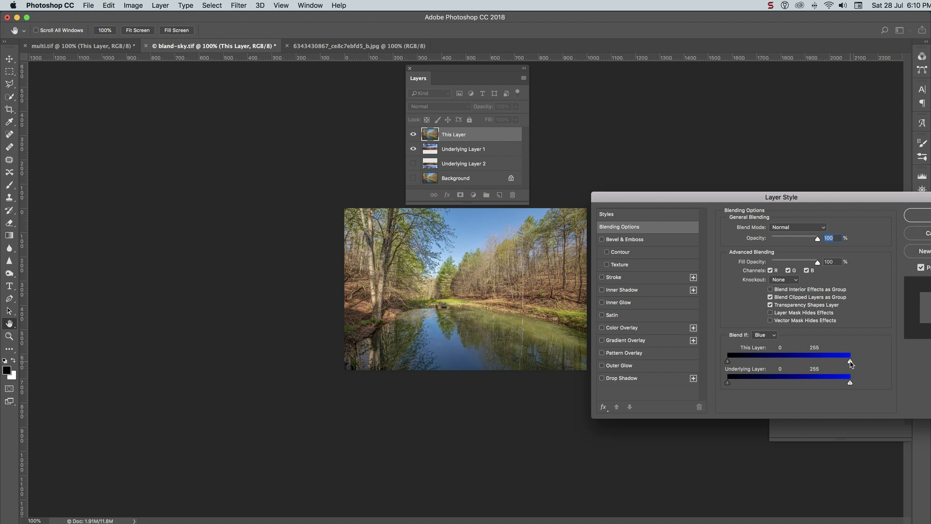
left_click_drag(851, 364, 822, 359)
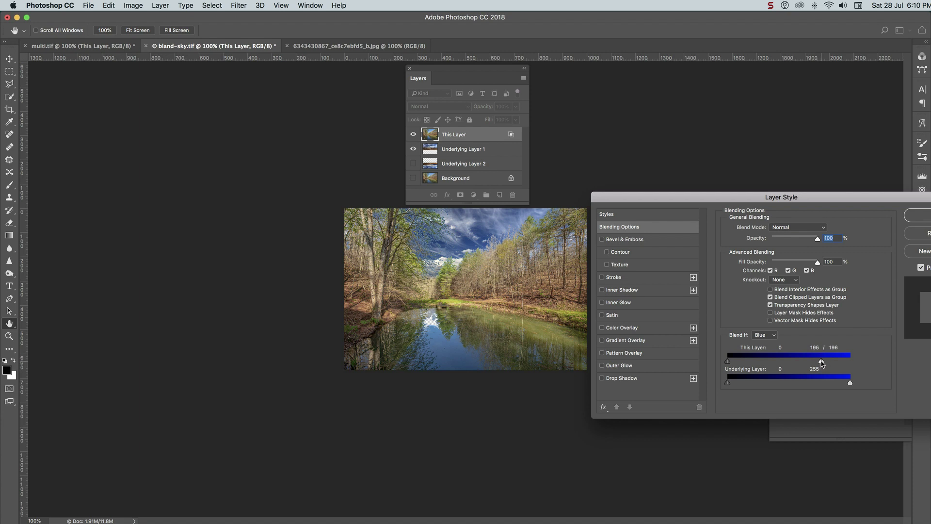
left_click_drag(822, 361, 813, 365)
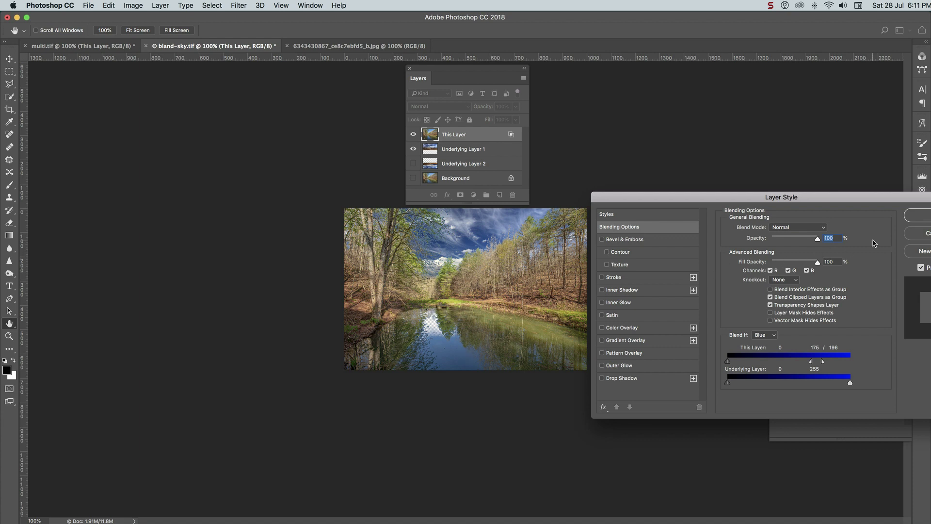
left_click(918, 218)
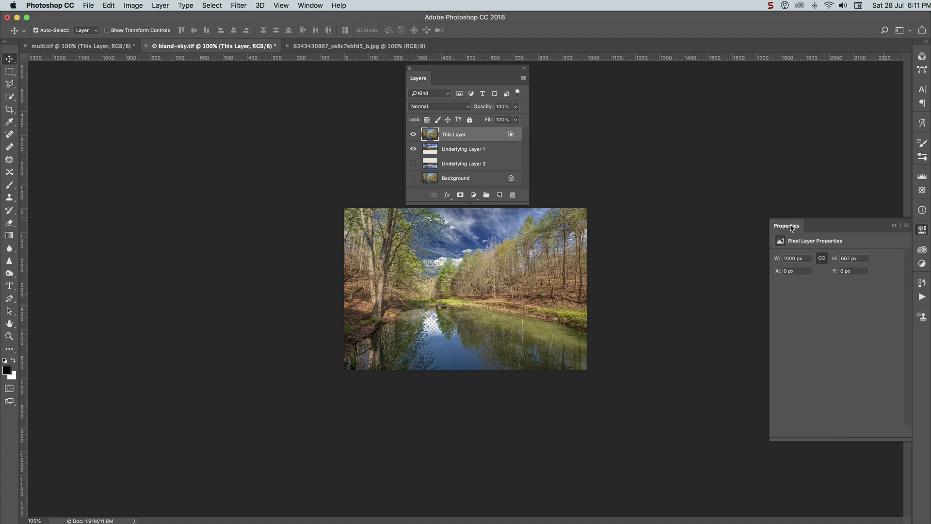
Select and show Underlying Layer 2 to fill the transparent area in the pond's reflection
left_click(494, 150)
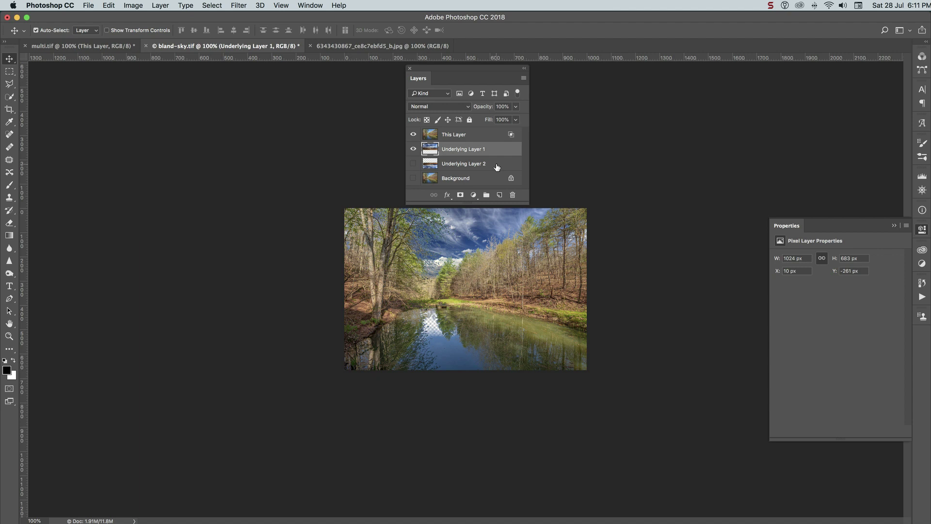
left_click(497, 167)
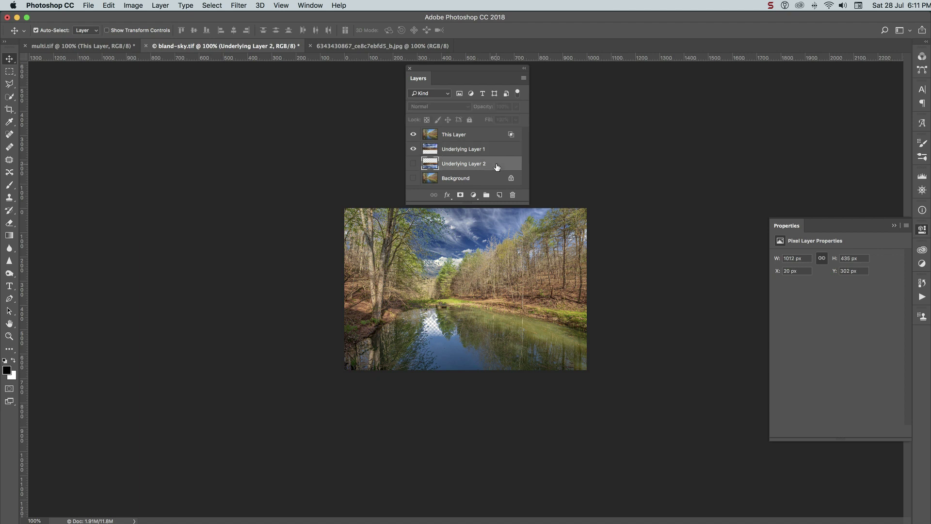
left_click(413, 164)
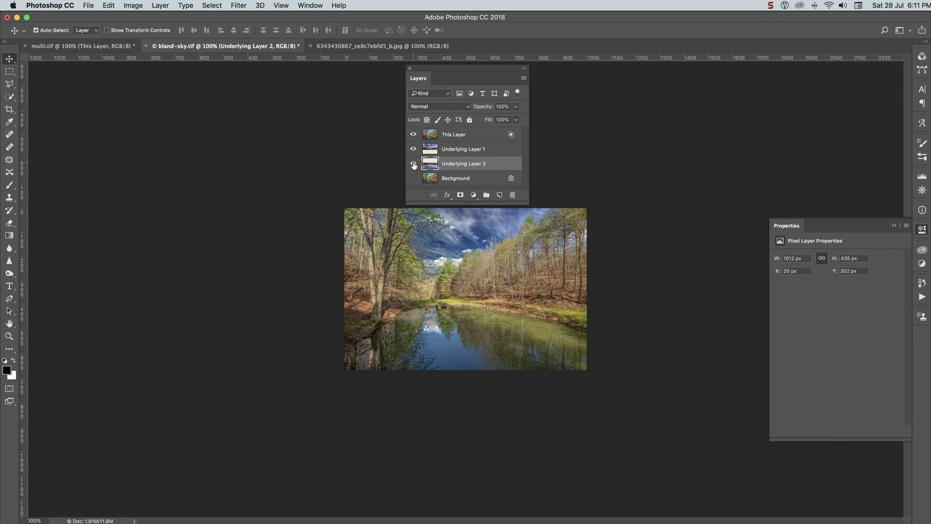
Temporarily hide Underlying Layer 1 and This Layer to inspect the flipped sky in Underlying Layer 2, and show both again
left_click(413, 149)
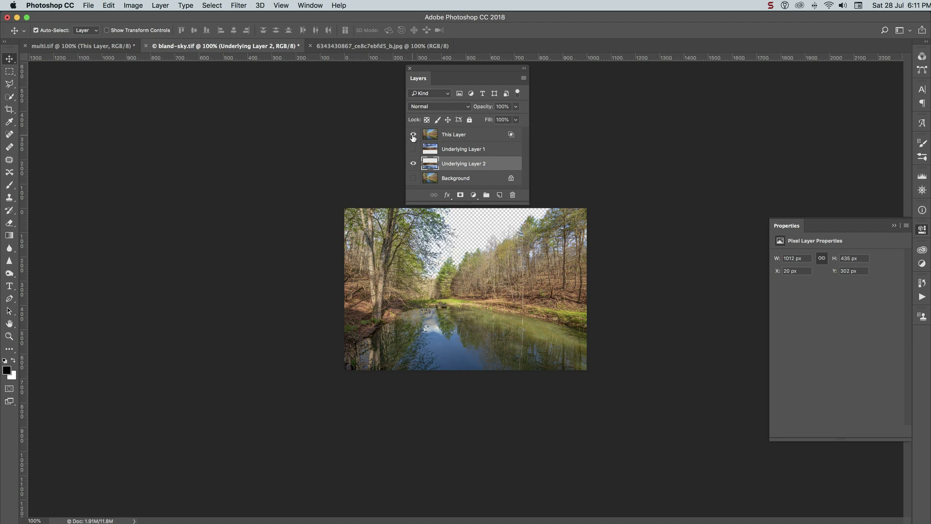
left_click(413, 134)
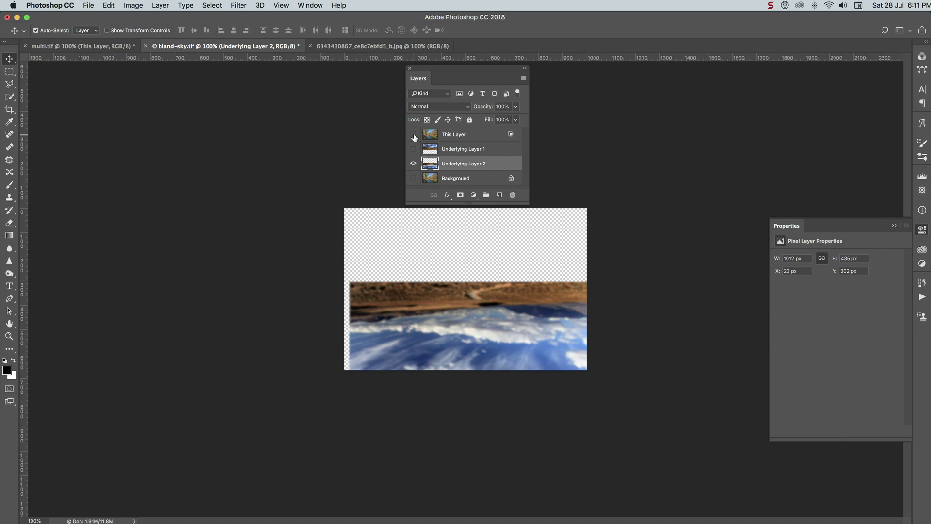
left_click(413, 134)
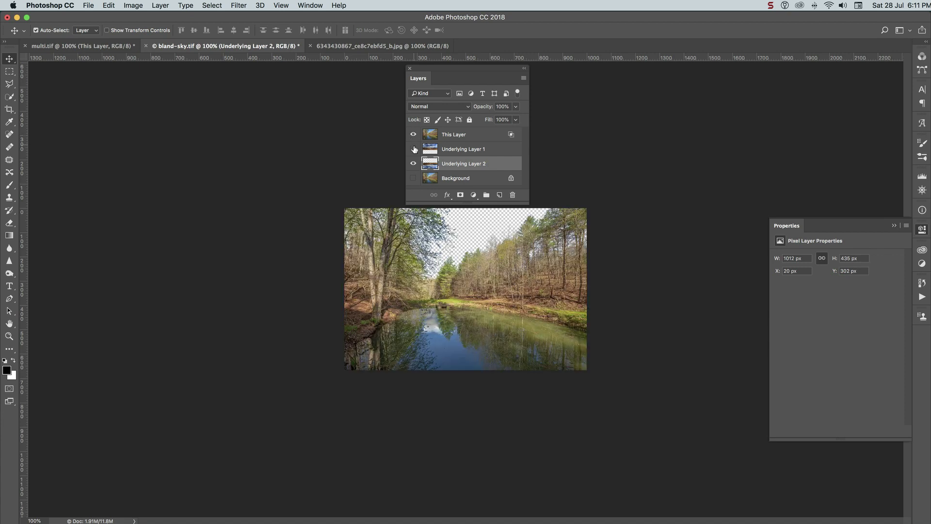
left_click(413, 149)
Select Underlying Layer 1 and review the available Transform commands without applying one
left_click(504, 152)
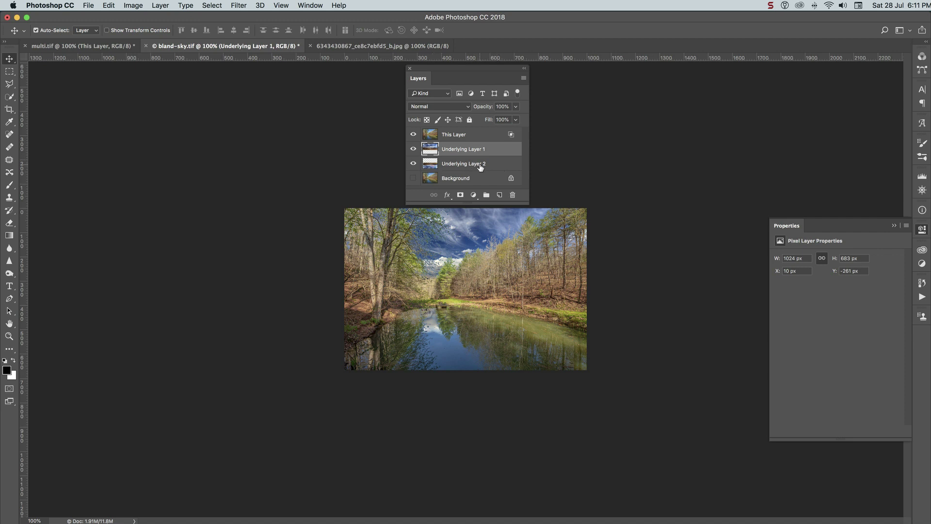
left_click(138, 6)
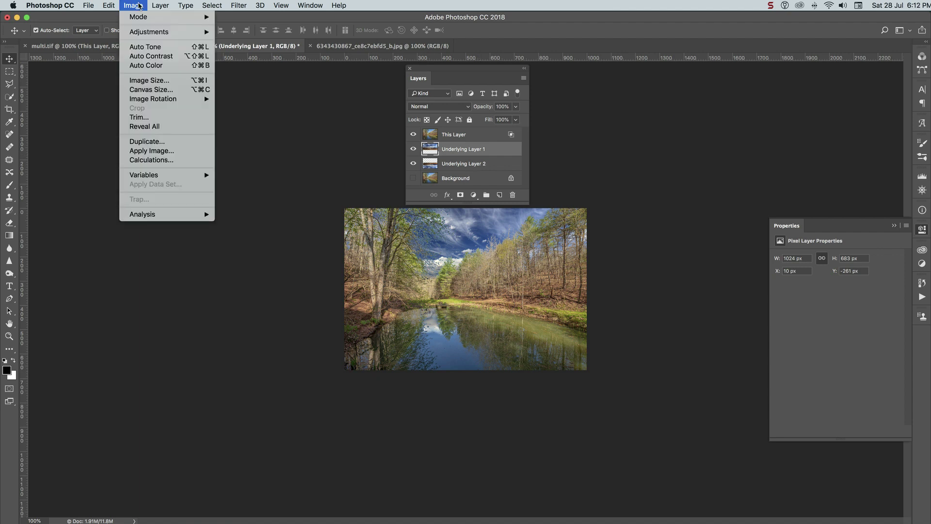
left_click(139, 6)
left_click(110, 5)
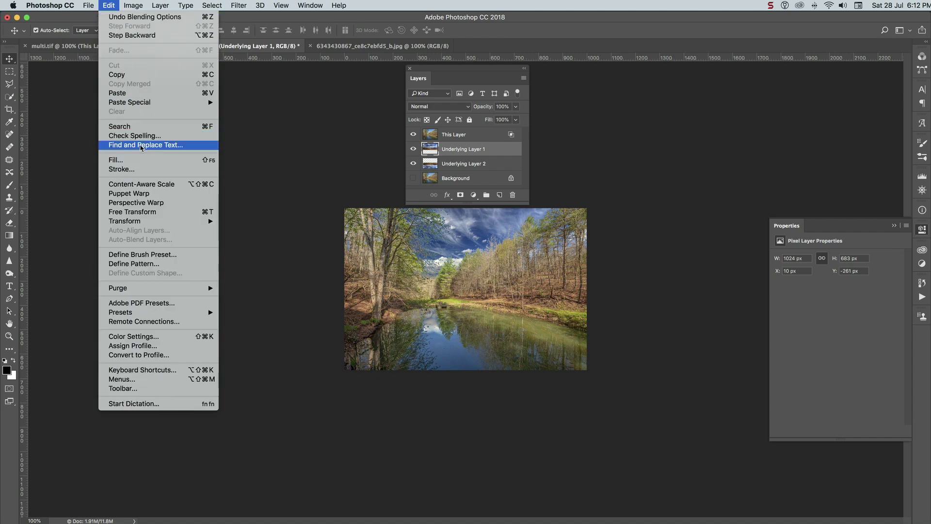
mouse_move(163, 224)
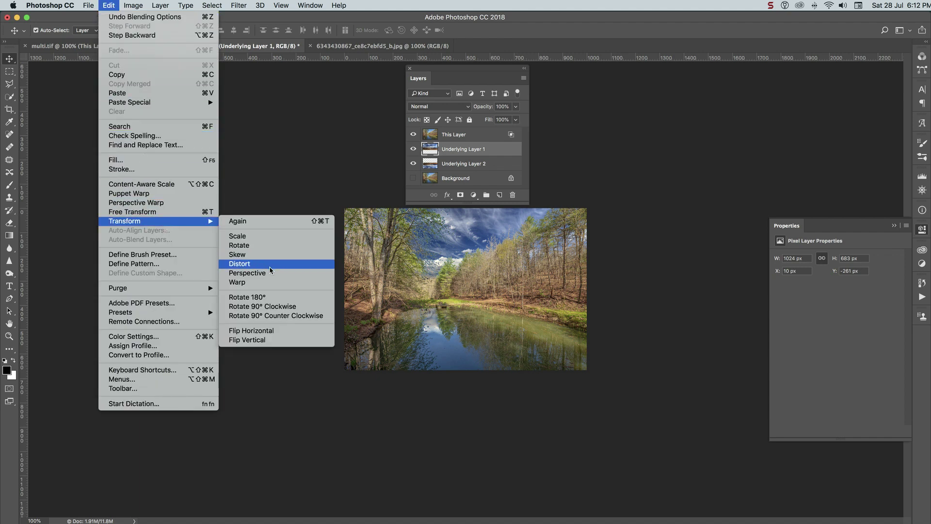
left_click(669, 26)
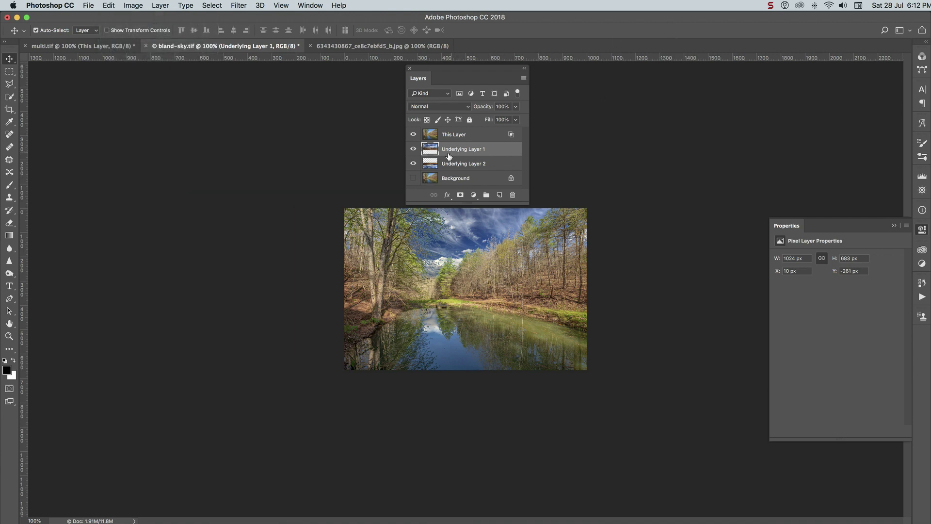
Isolate Underlying Layer 2 to examine its flipped, blurred sky, and restore the visibility of the two layers above it
left_click(413, 149)
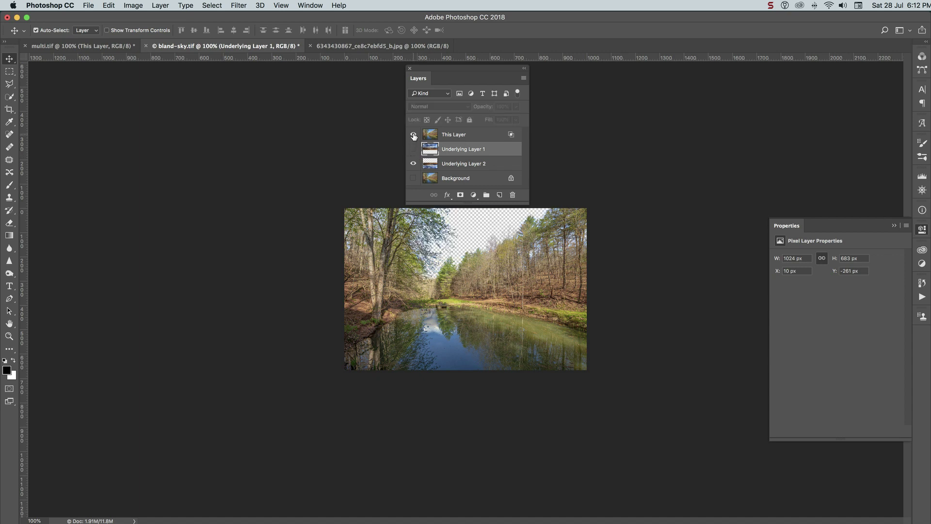
left_click(414, 135)
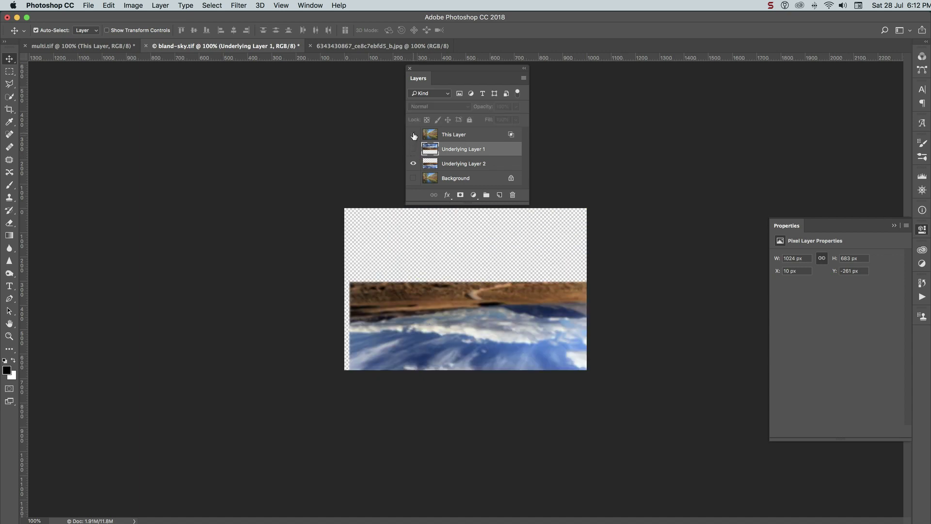
left_click(413, 135)
left_click(413, 149)
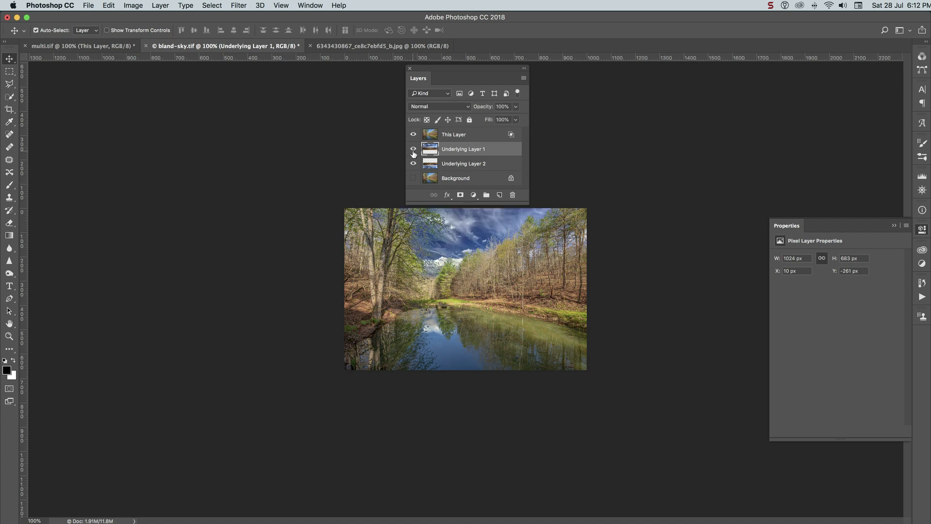
Select Underlying Layer 2 and review the available Blur filters without applying one
left_click(494, 167)
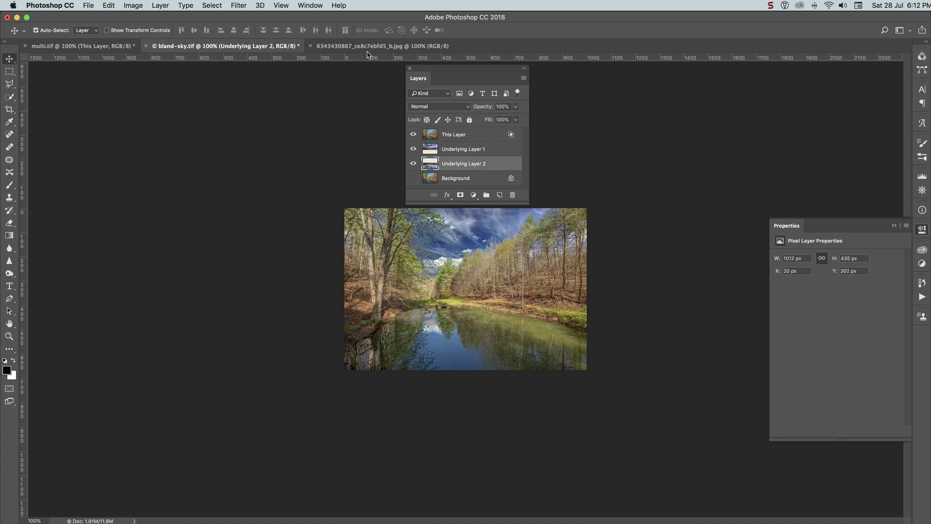
left_click(241, 7)
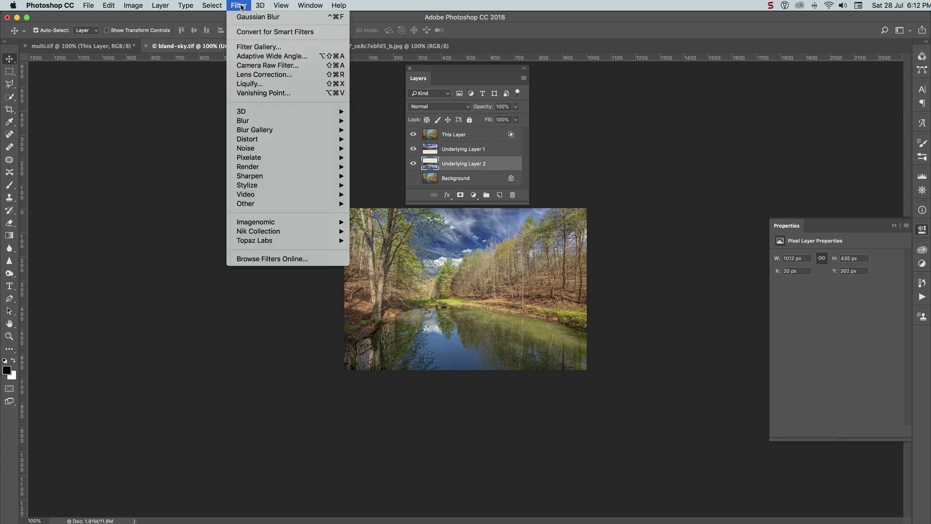
mouse_move(276, 121)
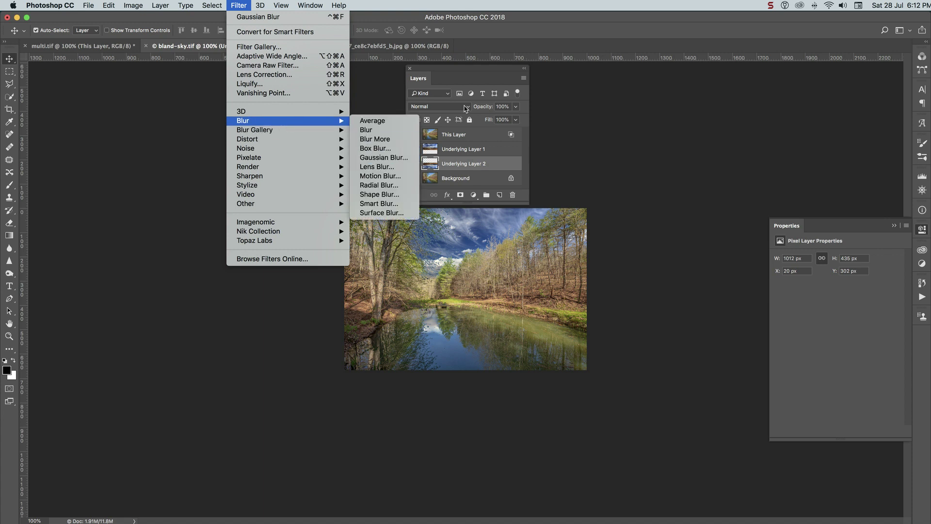
left_click(589, 29)
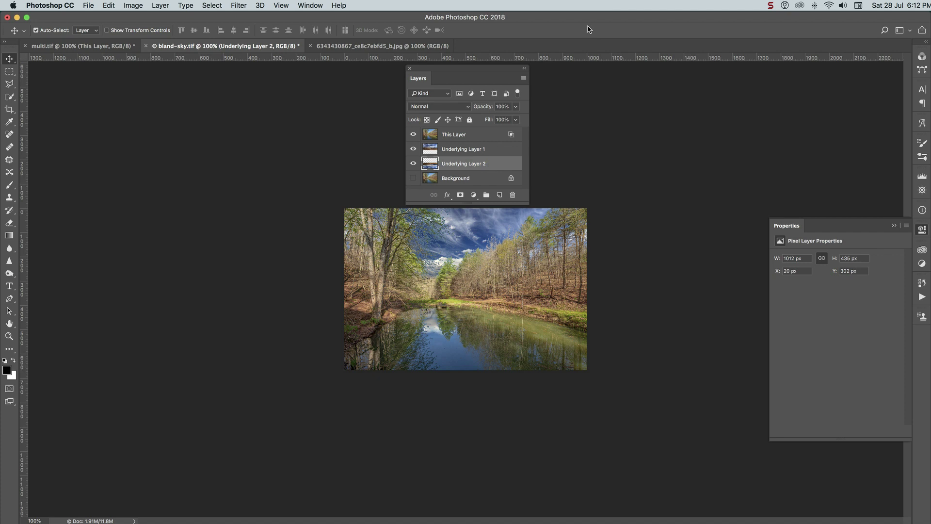
Add a Vibrance adjustment layer above This Layer and set its vibrance to +31
left_click(483, 137)
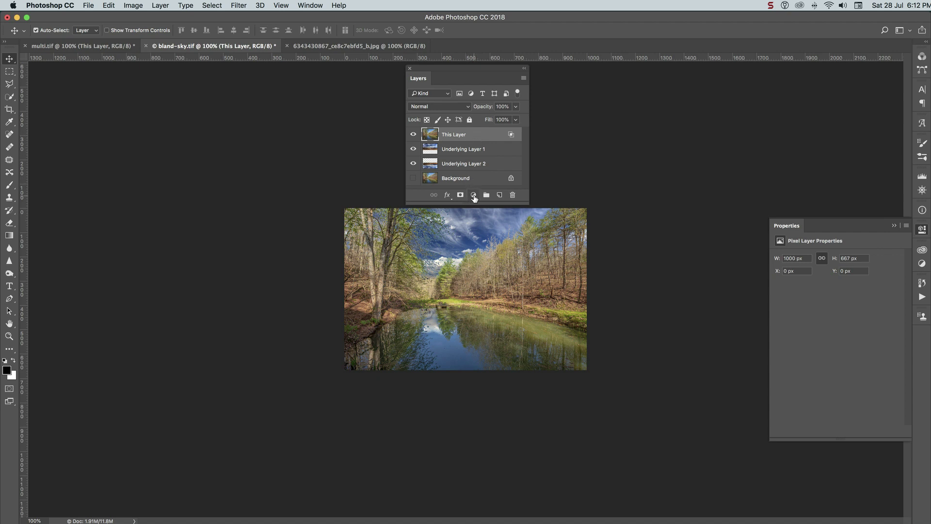
left_click(474, 196)
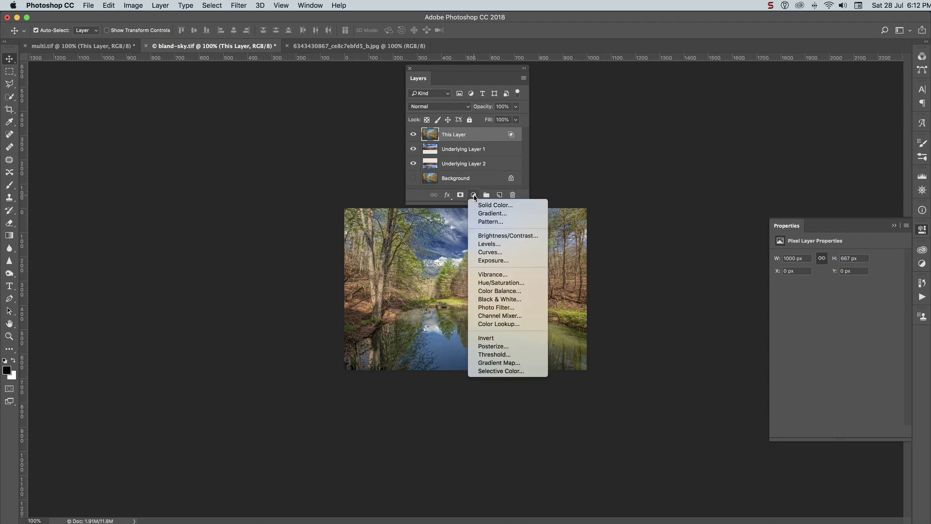
left_click(501, 275)
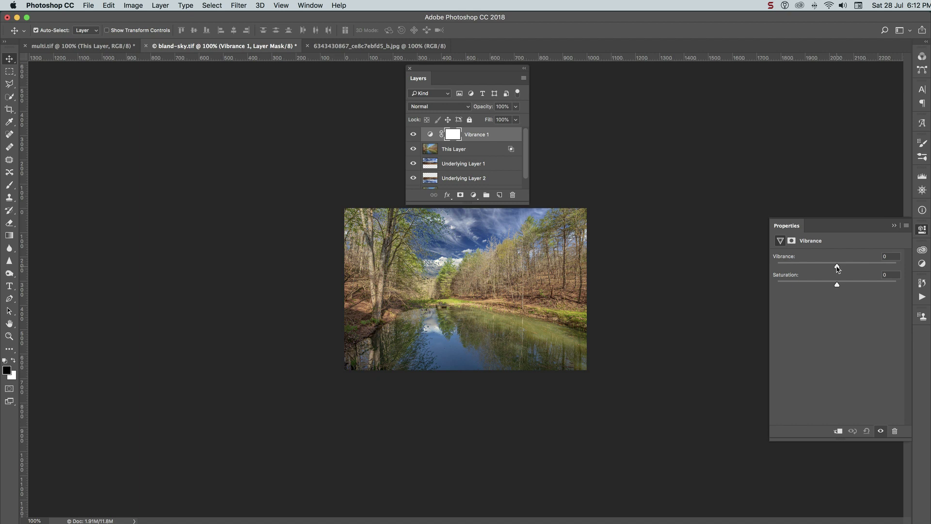
left_click_drag(837, 268, 910, 275)
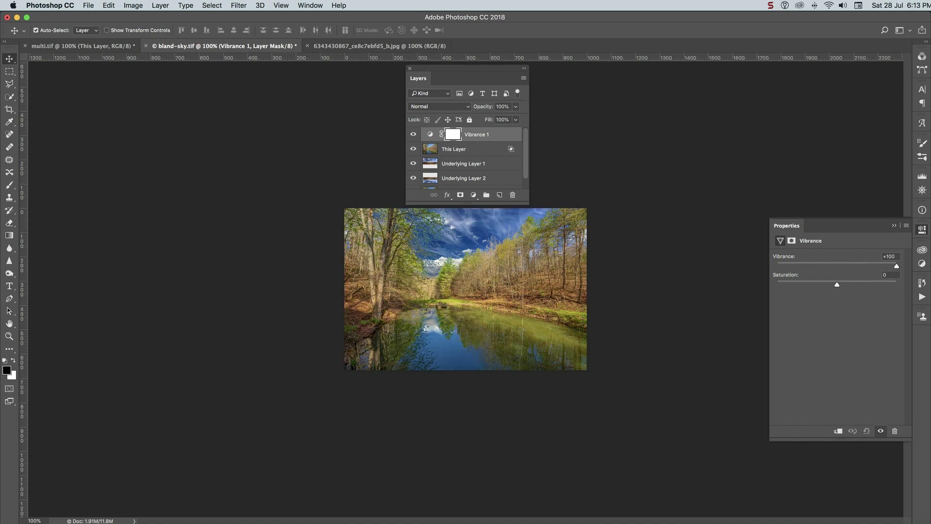
left_click_drag(896, 267, 856, 272)
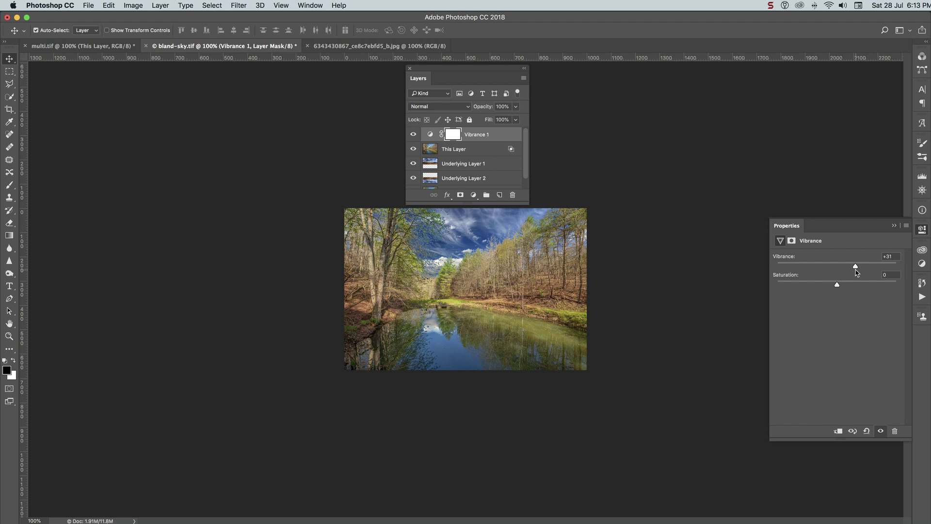
Try a Hue/Saturation adjustment above Underlying Layer 1 with hue -8, saturation -3 and lightness +3, and delete that adjustment layer
left_click(500, 165)
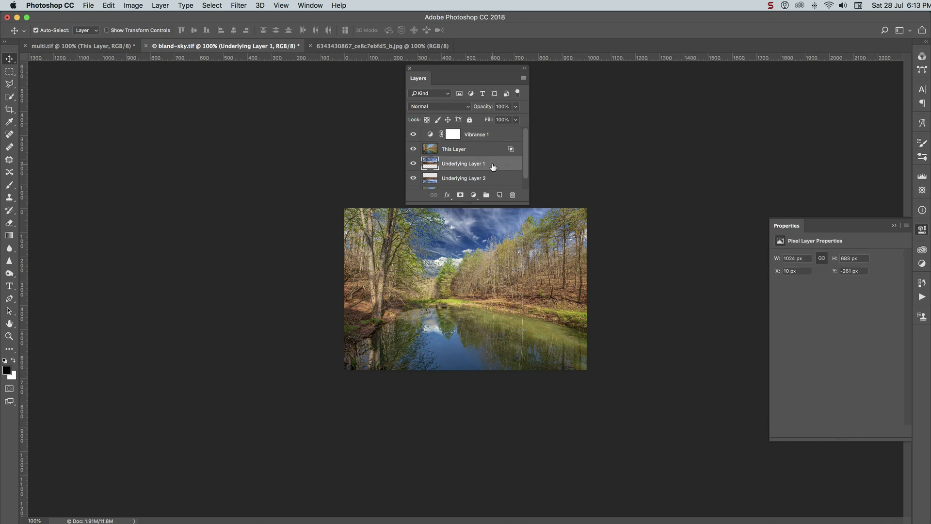
left_click(474, 195)
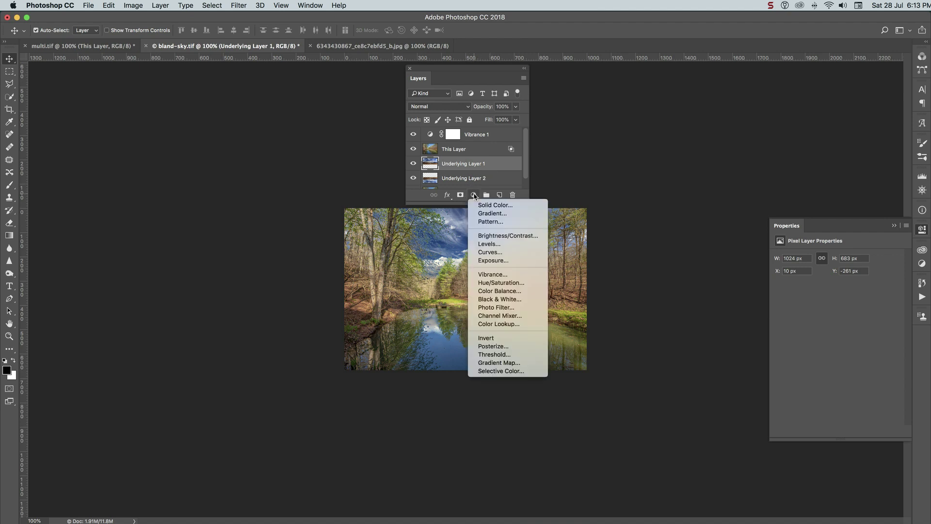
left_click(501, 283)
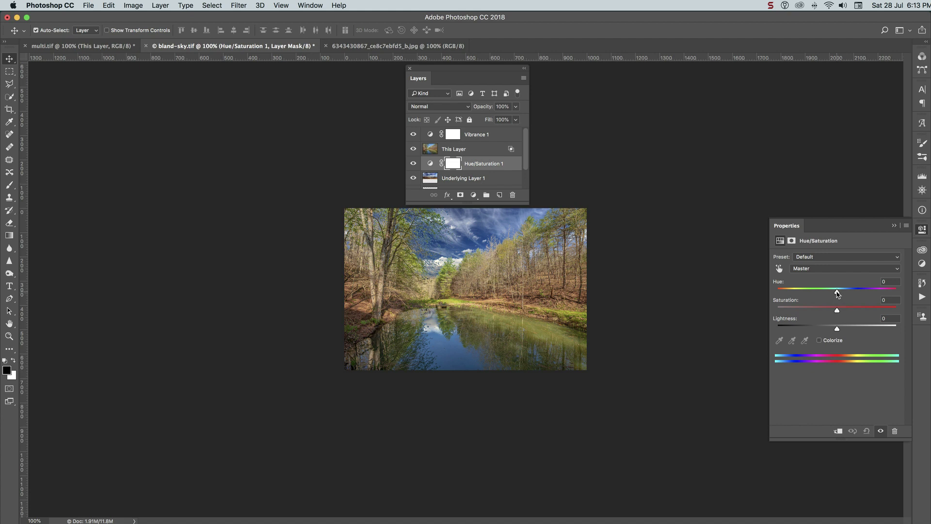
left_click_drag(837, 293, 842, 329)
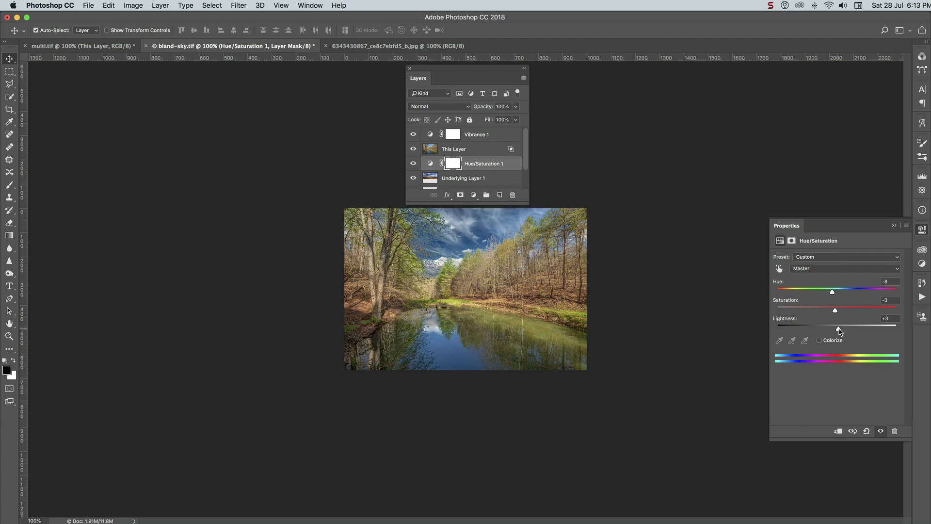
left_click(894, 431)
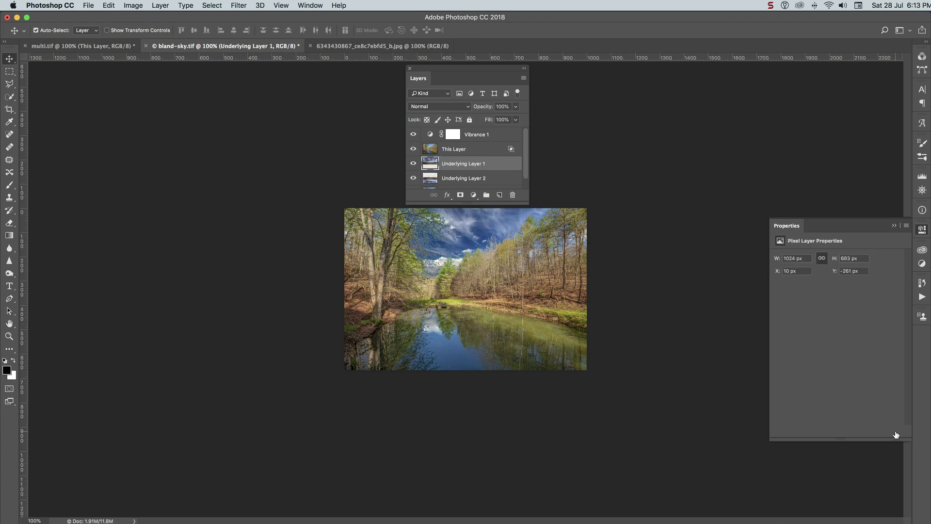
Review the Blue channel Blend If settings in This Layer's blending options and close them without changes
left_click(491, 153)
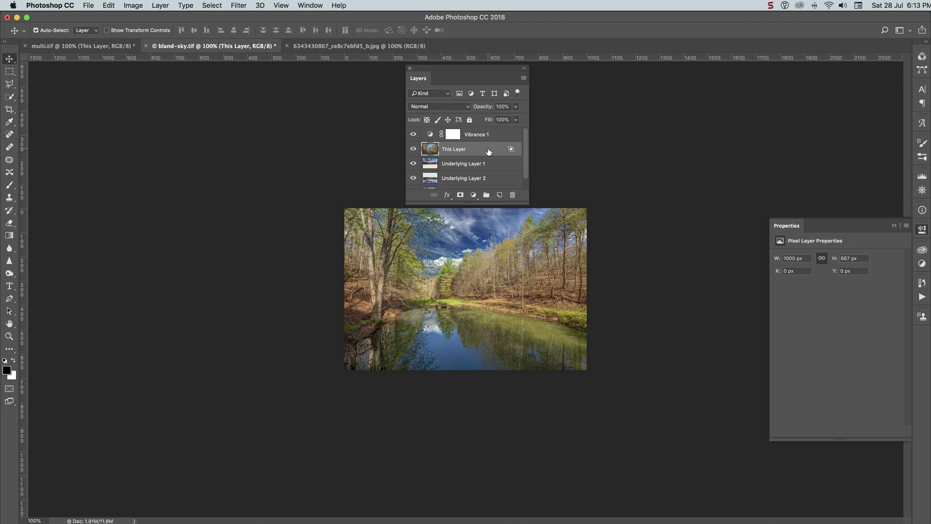
double_click(488, 151)
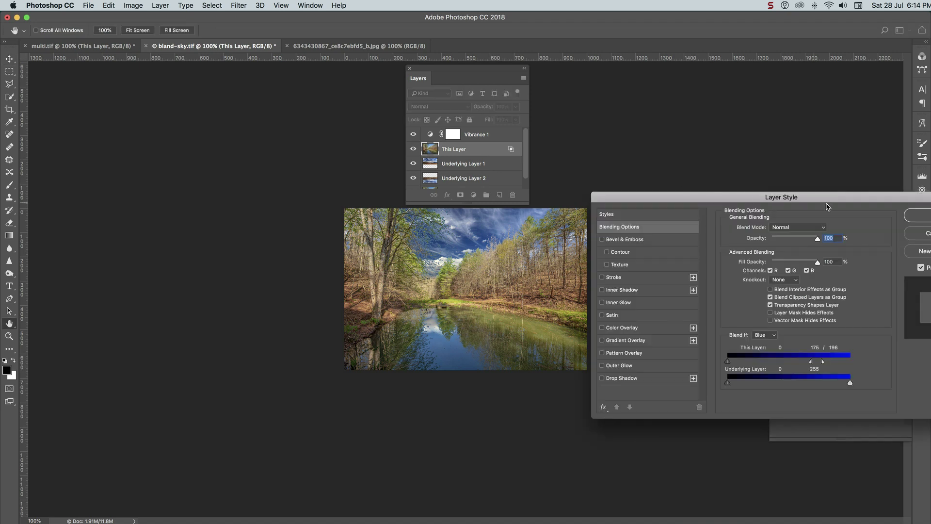
left_click(920, 215)
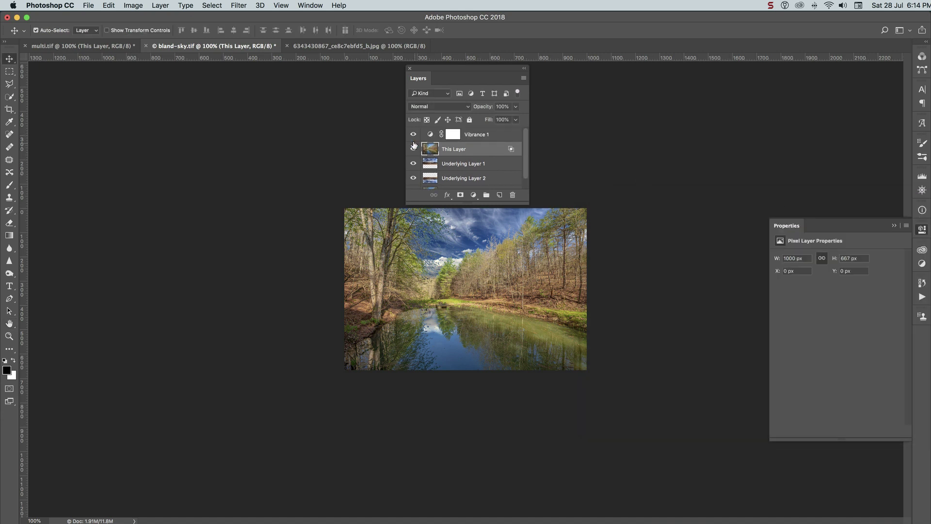
Show only the Background layer to compare the original photo, and turn the four layers above it back on
left_click_drag(414, 136, 413, 181)
scroll(414, 181, "down", 1)
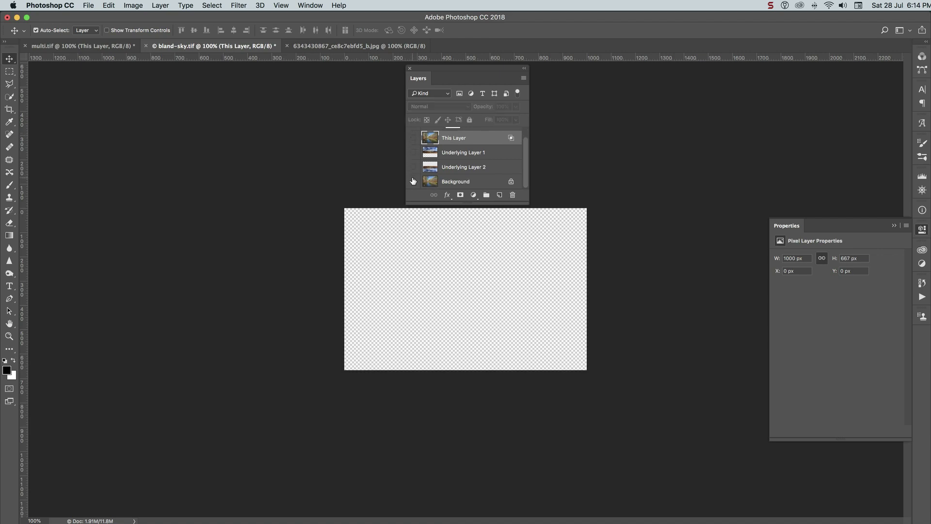
left_click(413, 181)
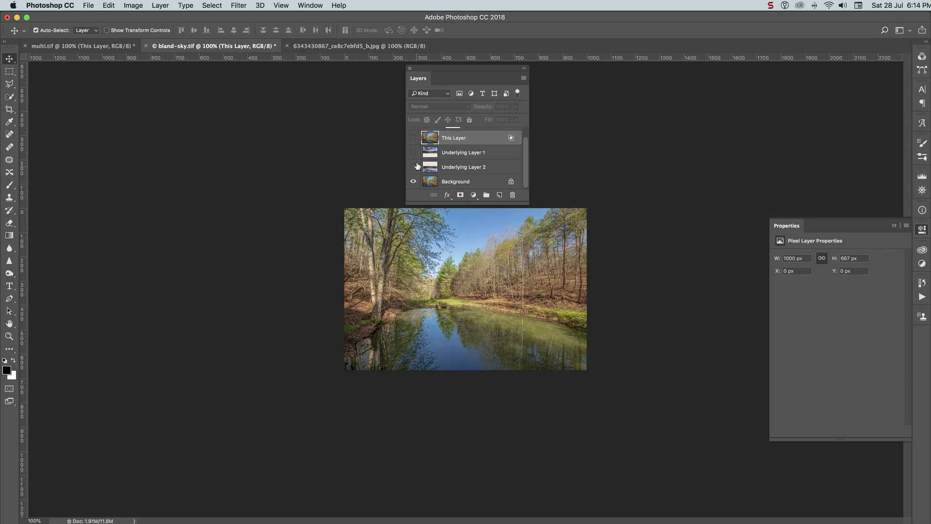
scroll(421, 154, "up", 1)
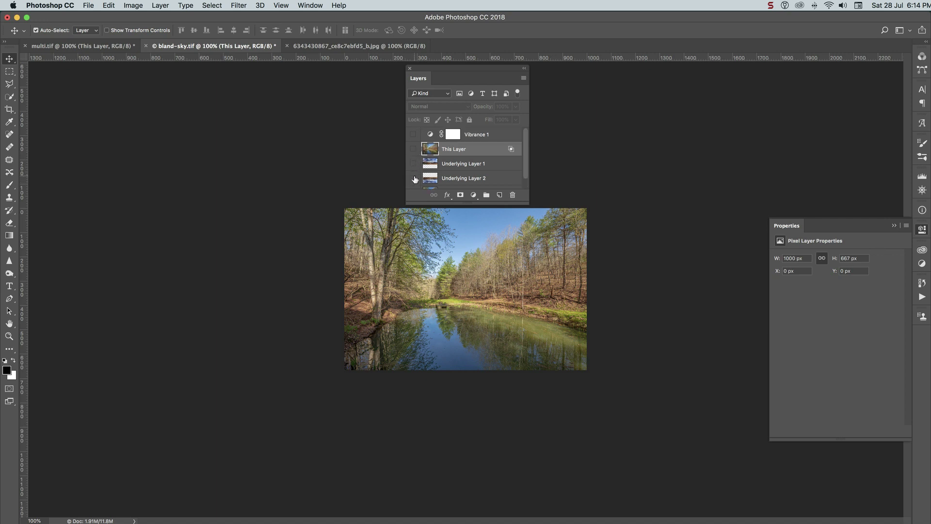
left_click_drag(414, 180, 413, 124)
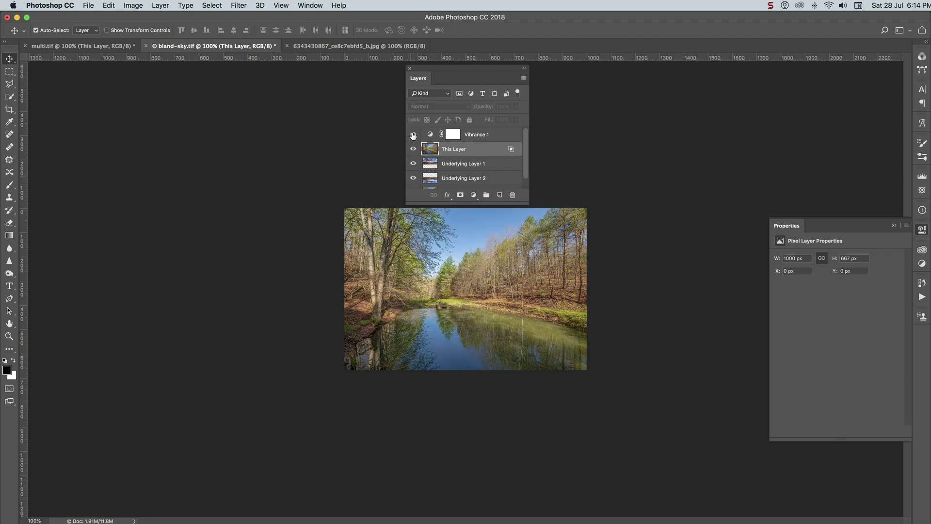